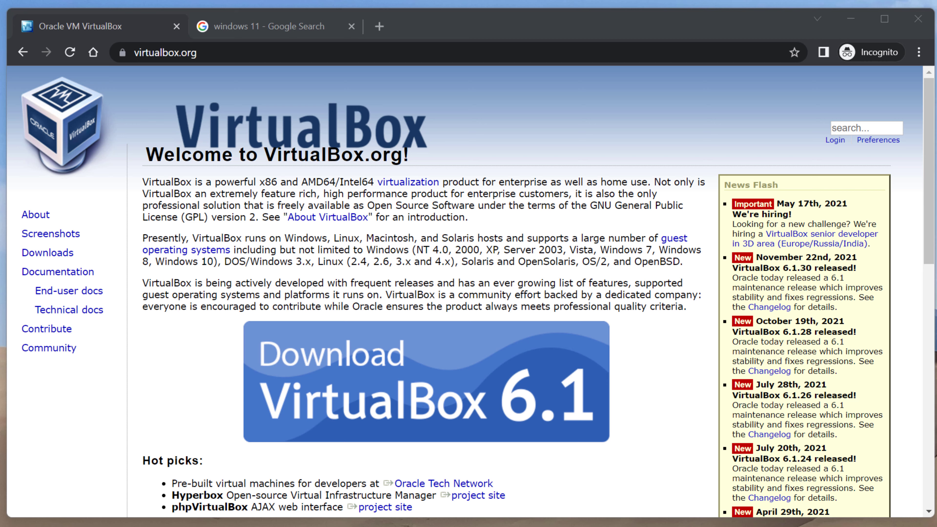
Open the Downloads page from the 'Download VirtualBox 6.1' banner on virtualbox.org
click(519, 370)
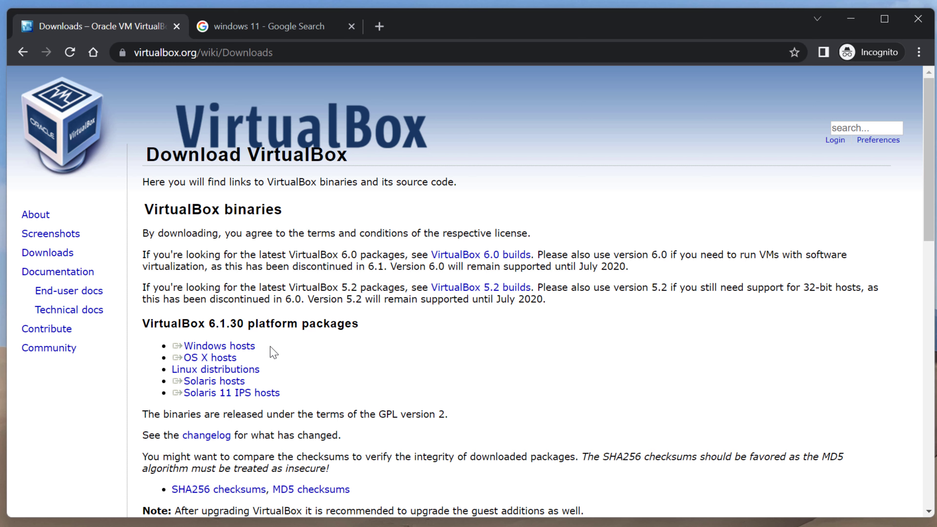
Download the VirtualBox 6.1.30 'Windows hosts' .exe installer
click(247, 350)
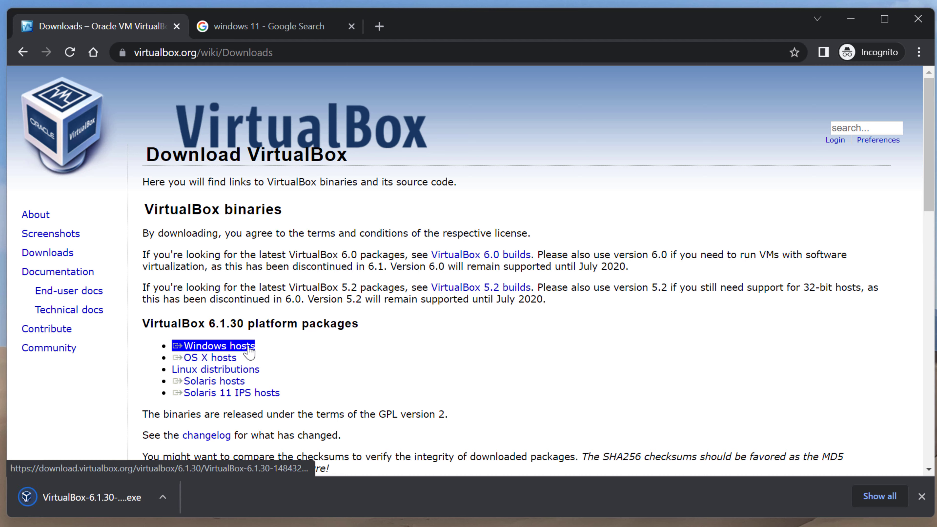
Install VirtualBox 6.1.30 with default features and shortcuts, accepting the network warning and UAC prompt
click(120, 490)
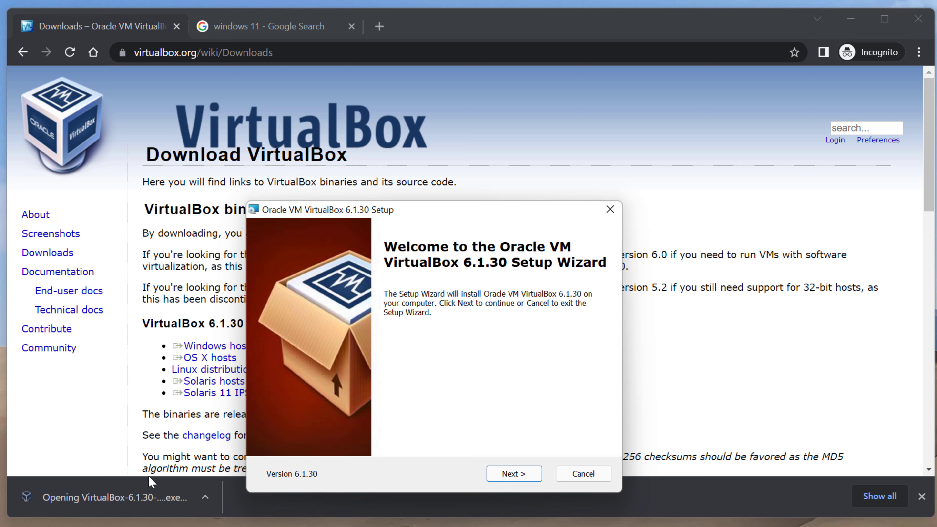
click(527, 479)
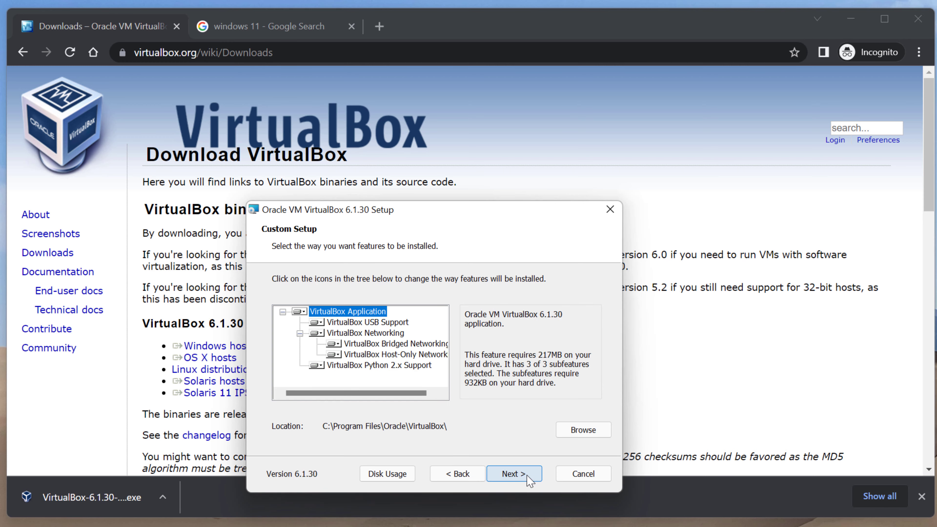
click(530, 479)
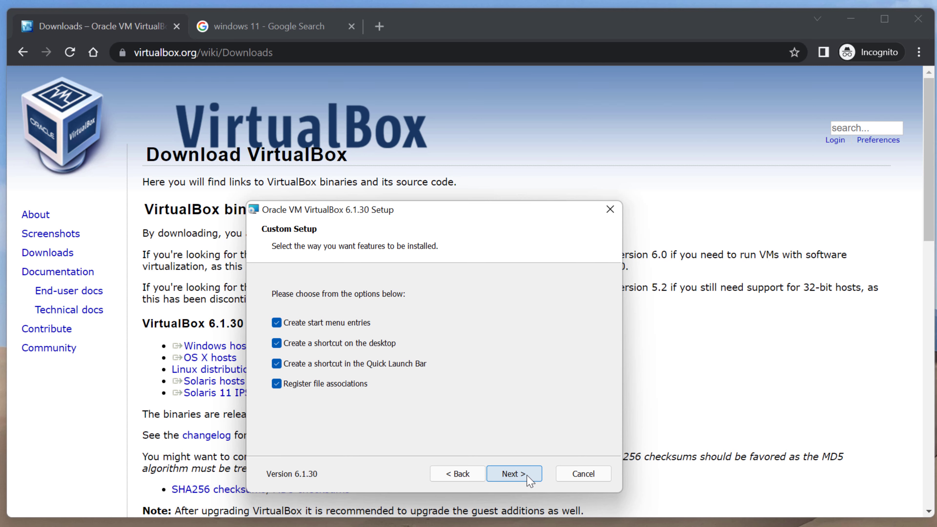
click(530, 481)
click(514, 474)
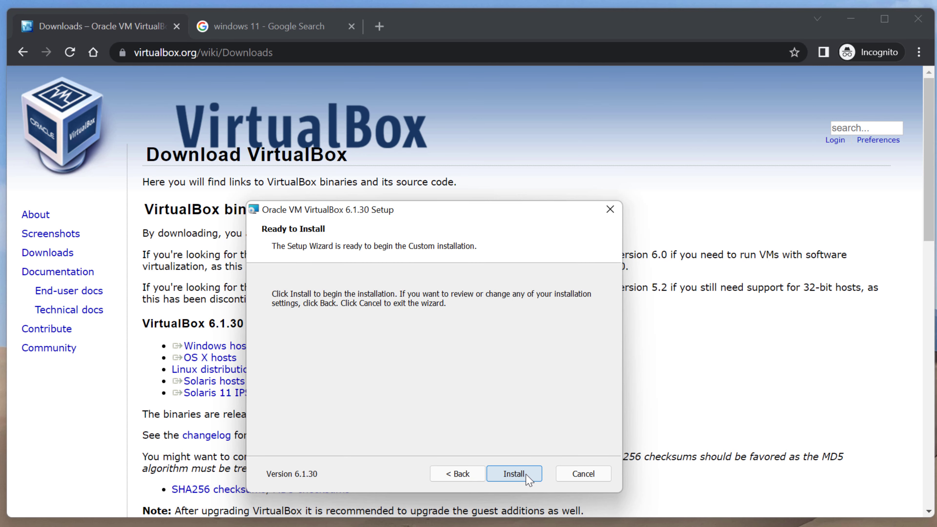
click(527, 476)
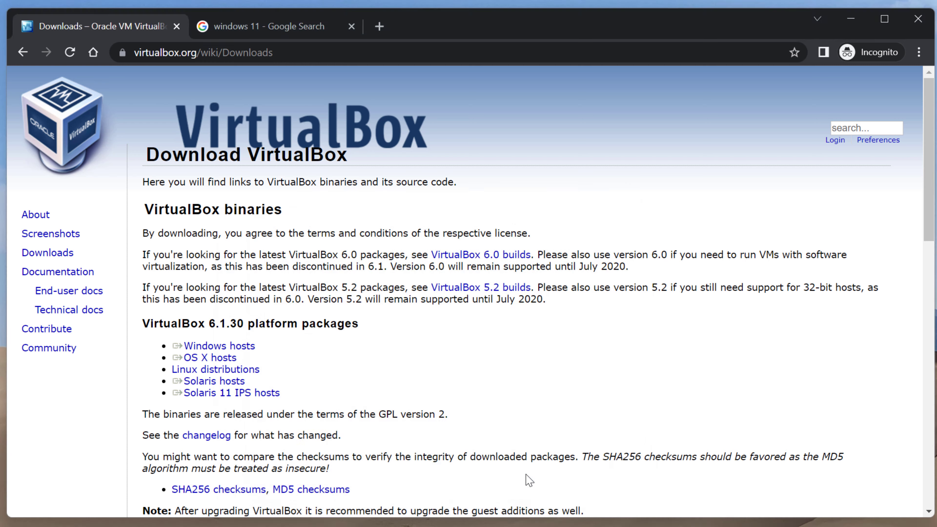
click(413, 461)
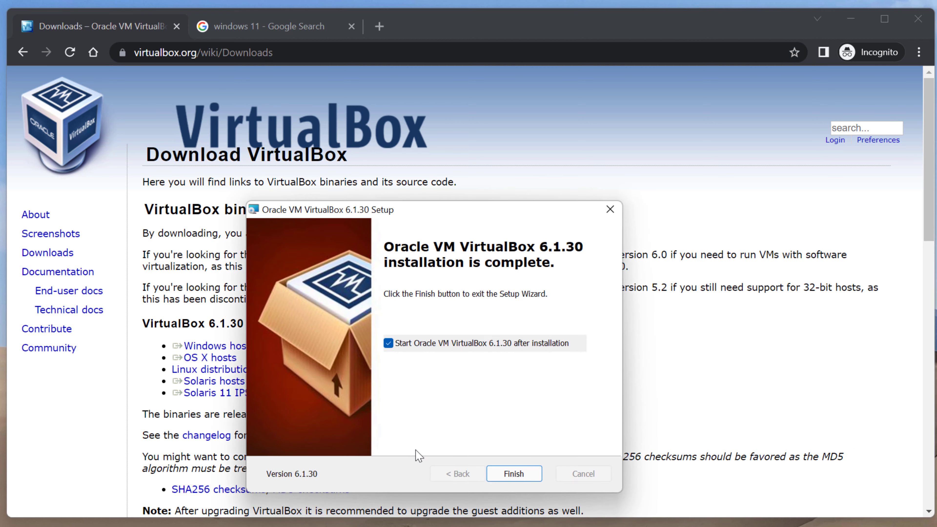
click(497, 475)
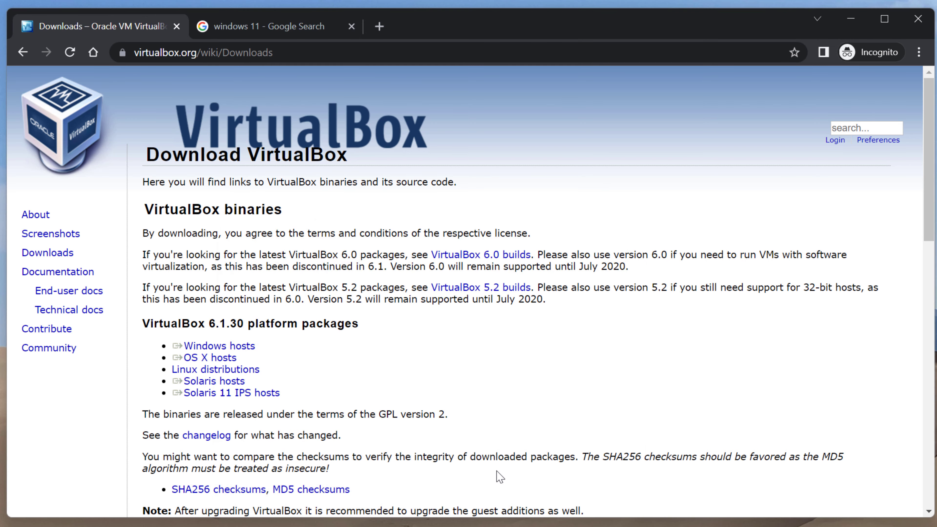
Move VirtualBox Manager aside and open 'Download Windows 11 - Microsoft' from the Google results
drag(0, 110, 251, 21)
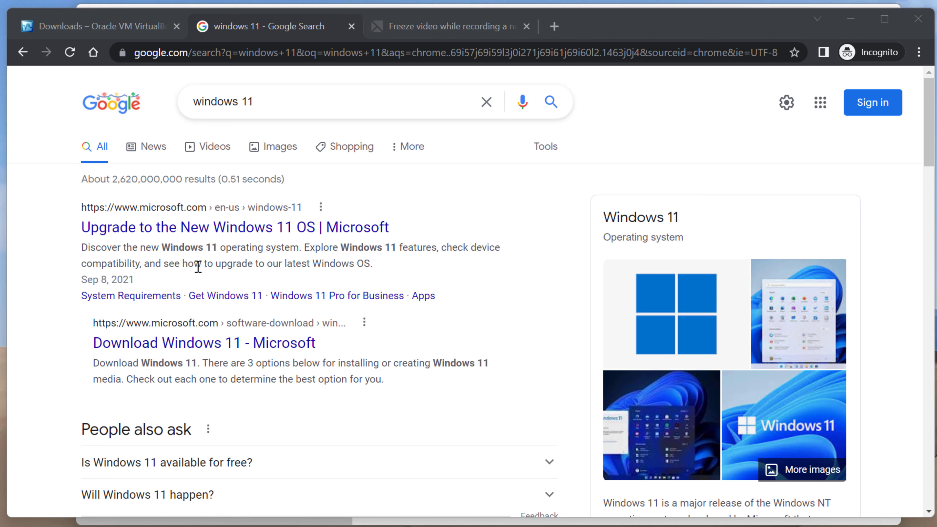
click(180, 347)
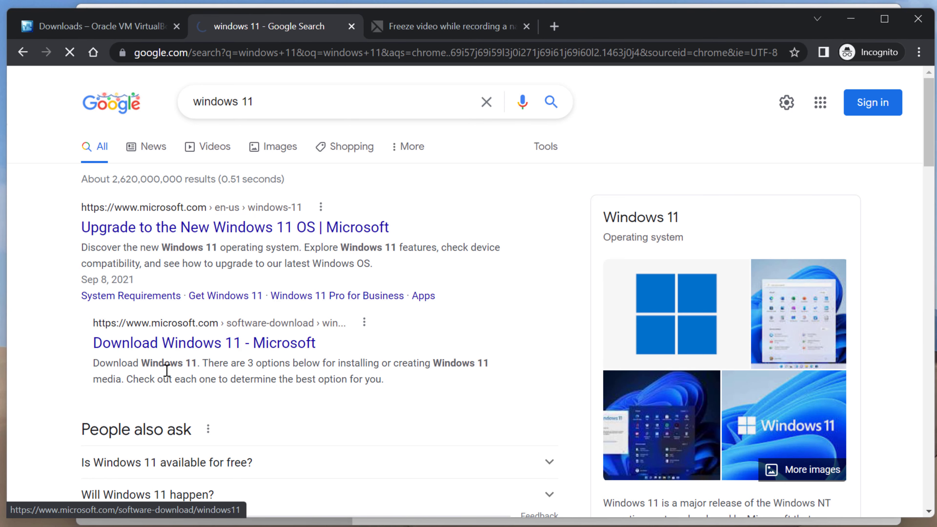
Scroll Microsoft's Windows 11 page down to the 'Download Windows 11 Disk Image (ISO)' section
scroll(302, 348, down, 2)
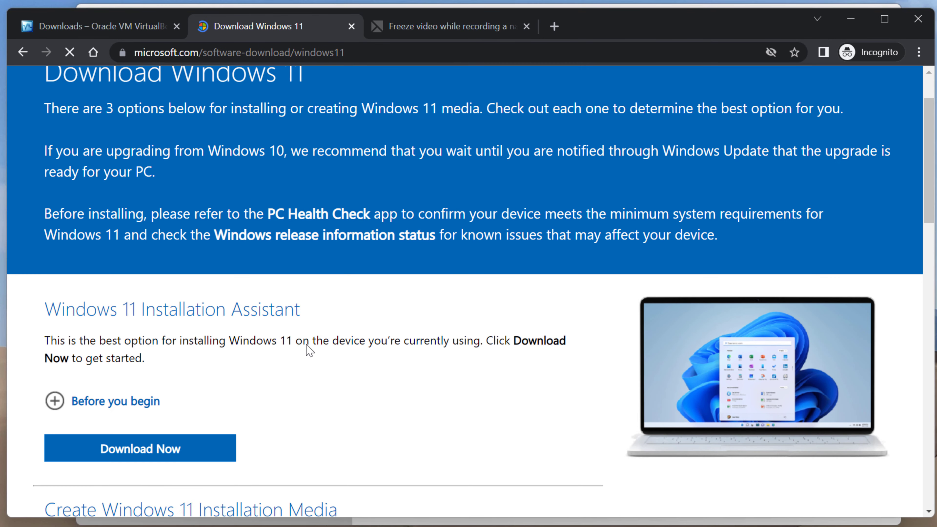
scroll(309, 351, down, 8)
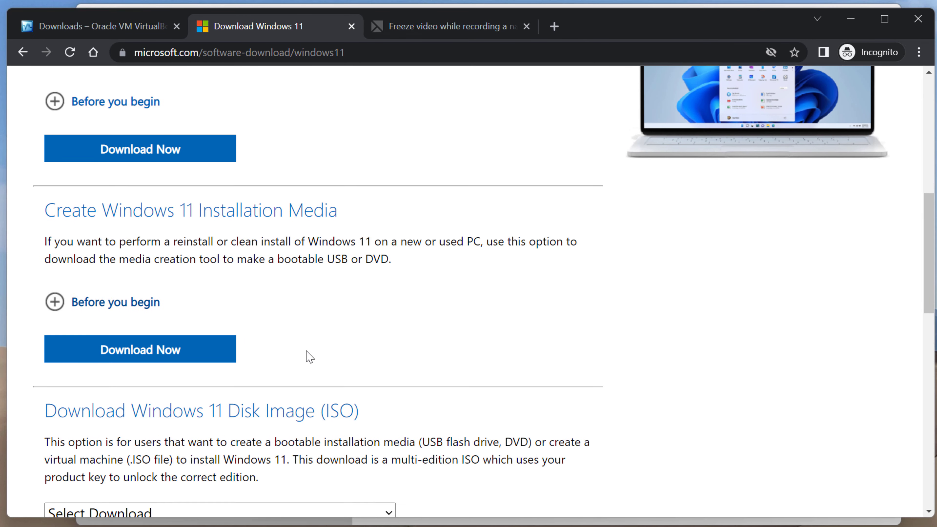
scroll(306, 351, down, 2)
scroll(307, 351, down, 2)
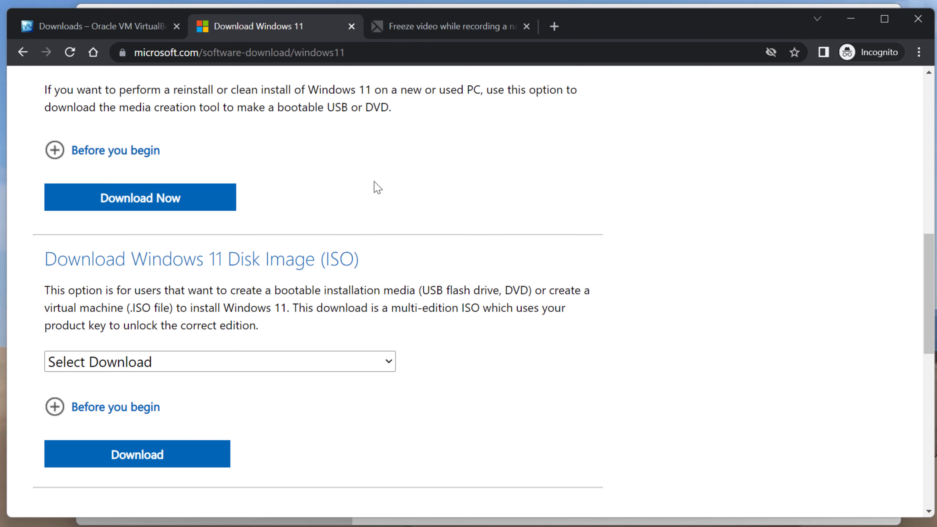
scroll(362, 229, up, 4)
scroll(317, 299, down, 1)
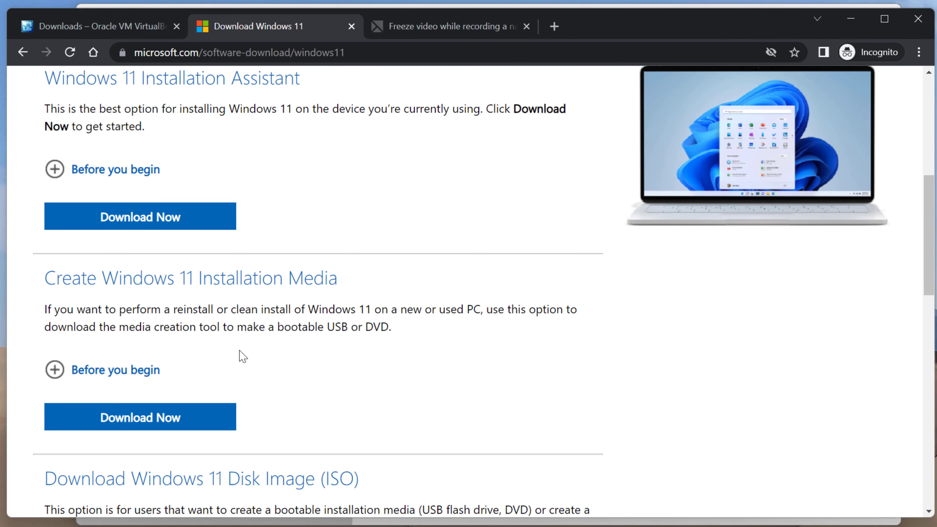
scroll(242, 357, down, 1)
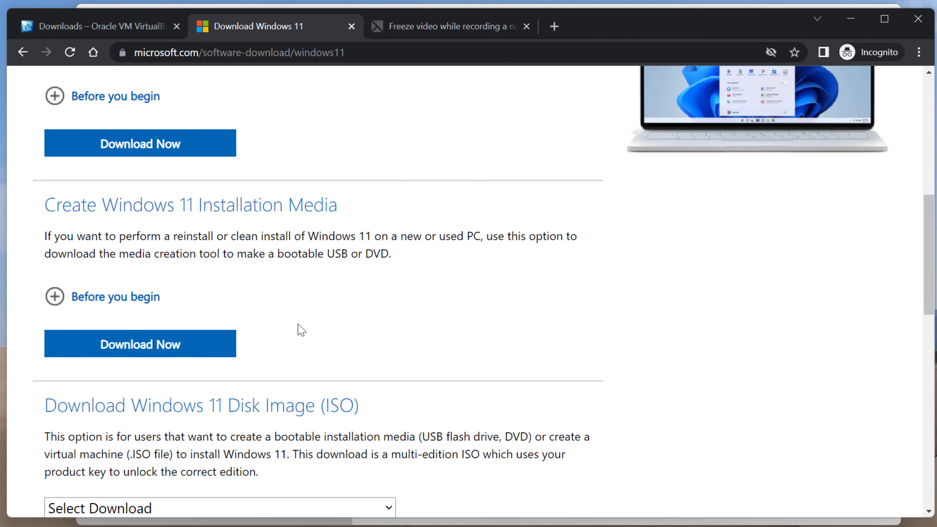
scroll(365, 354, down, 1)
scroll(422, 314, down, 1)
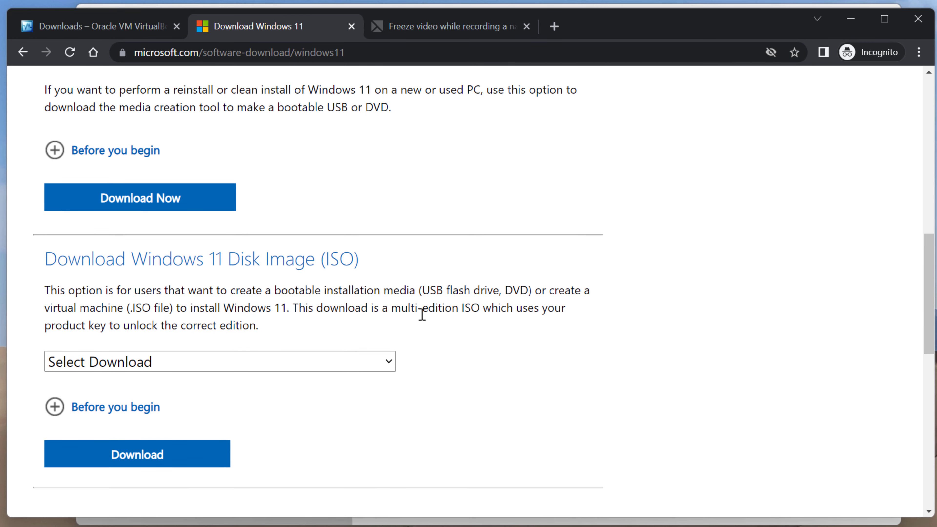
scroll(422, 314, down, 2)
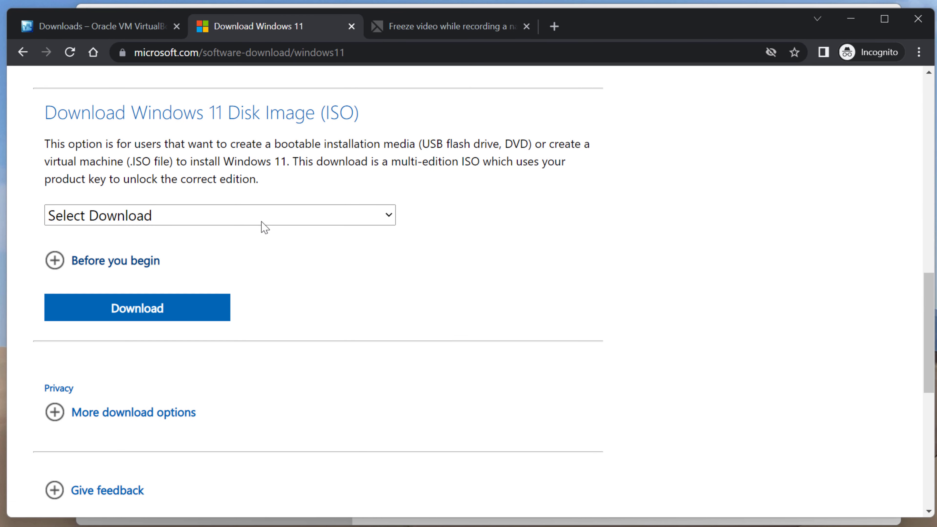
Select the Windows 11 disk image and confirm English as the product language
click(260, 219)
click(236, 253)
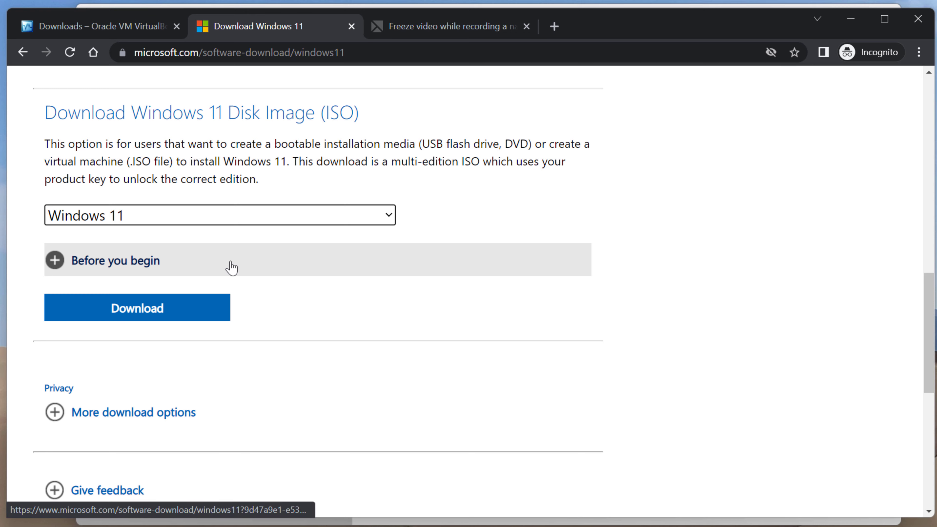
click(185, 308)
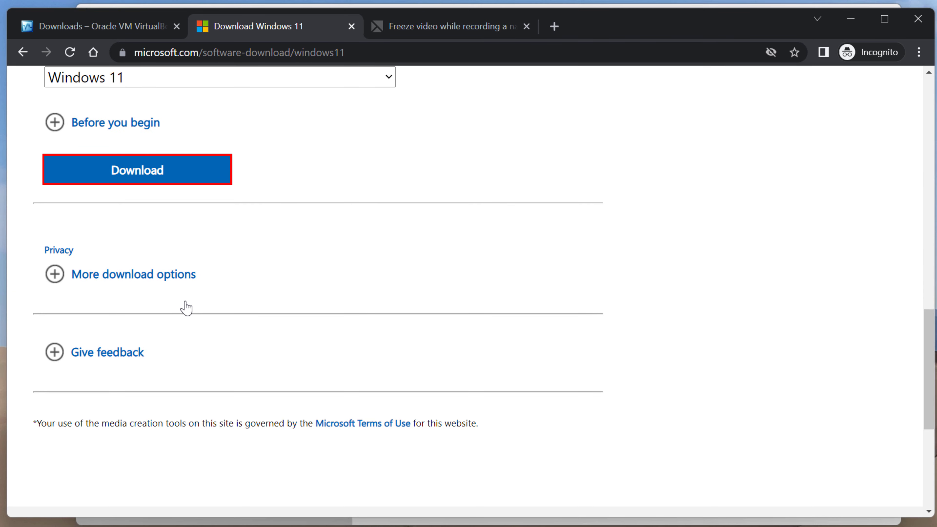
click(129, 438)
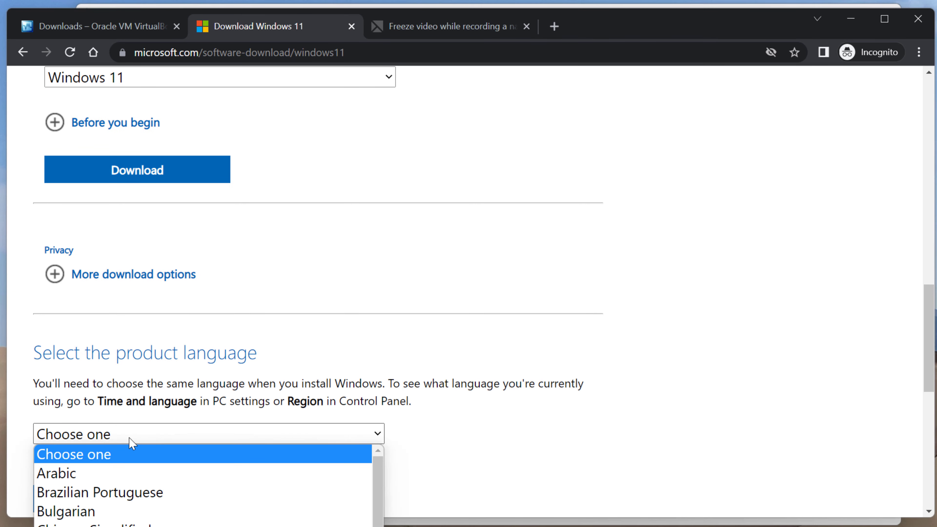
click(137, 526)
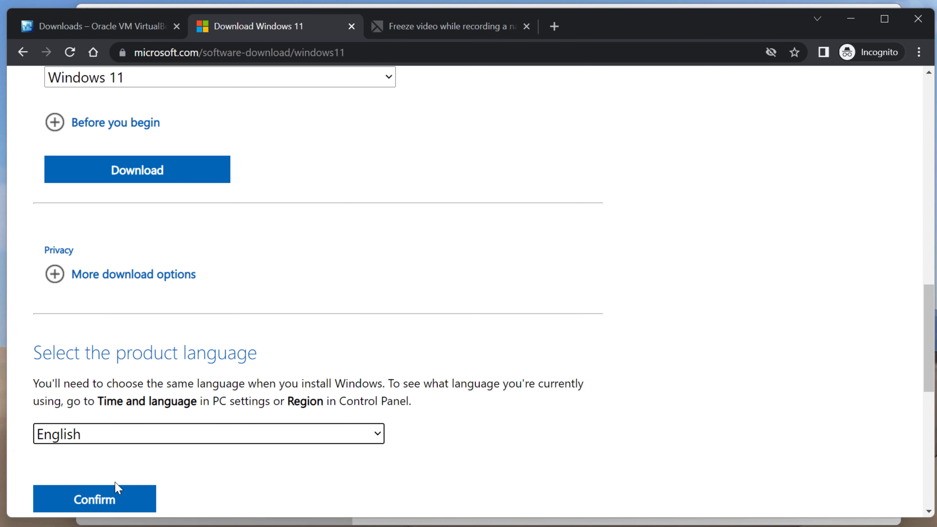
click(116, 499)
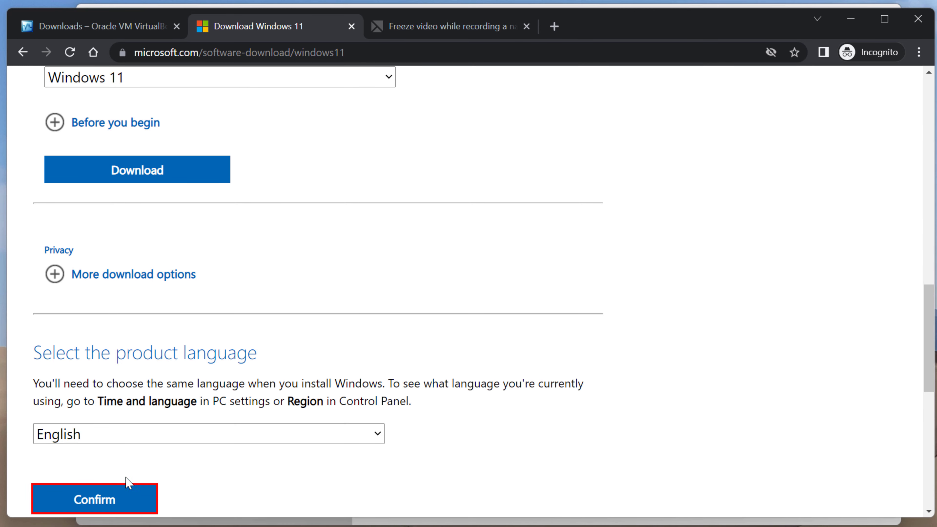
Start the 64-bit Windows 11 English ISO download
scroll(666, 280, down, 3)
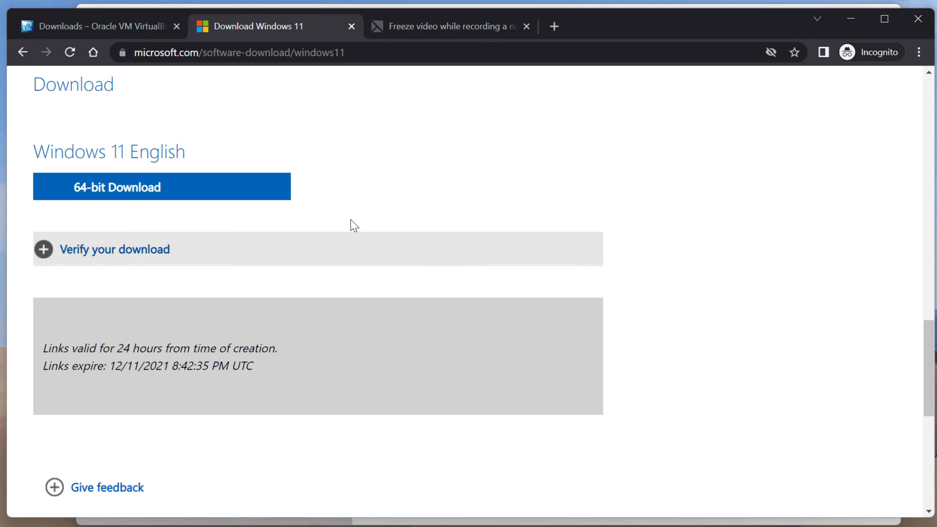
click(169, 191)
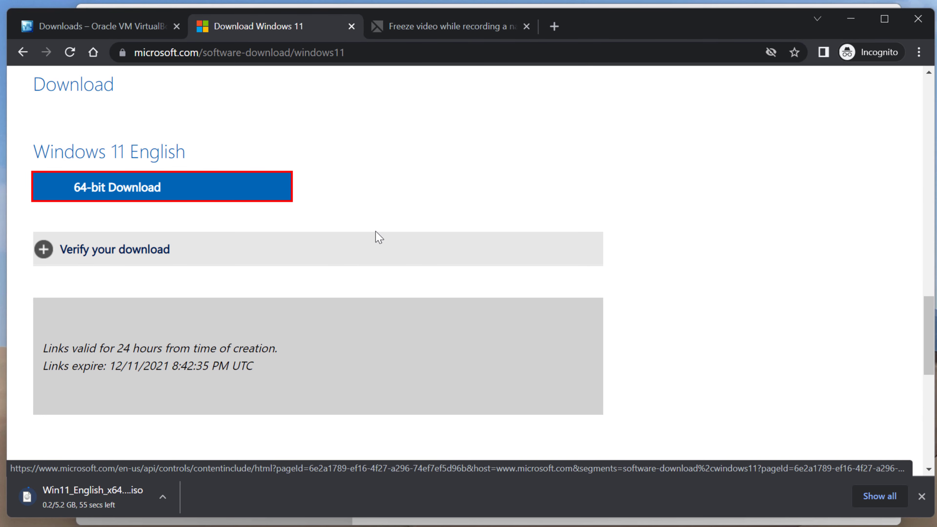
scroll(399, 291, up, 6)
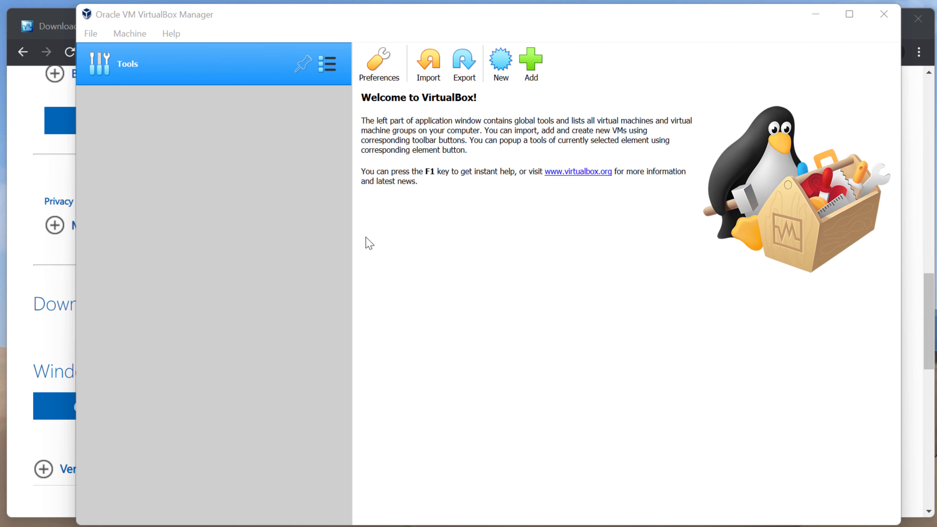
Create a new machine named Win-11-Test, type Microsoft Windows, version Windows 11 (64-bit)
click(501, 70)
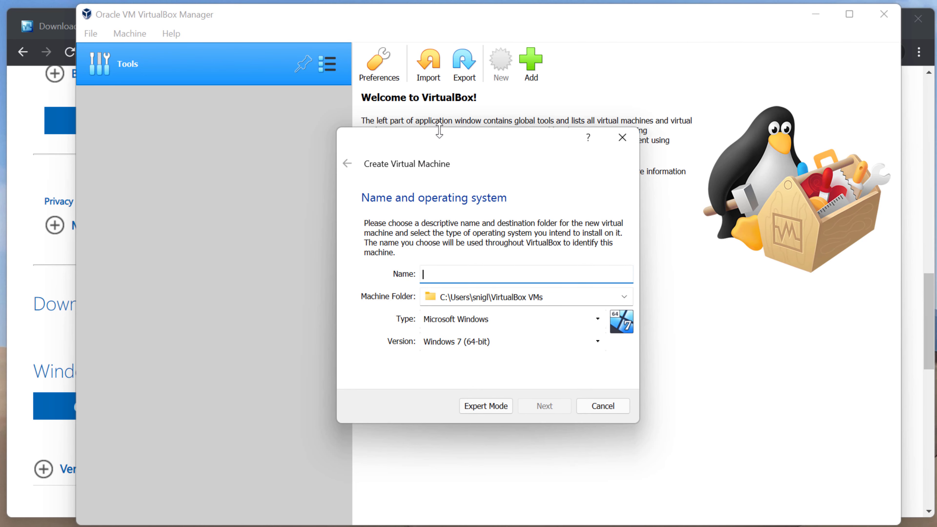
drag(437, 138, 385, 123)
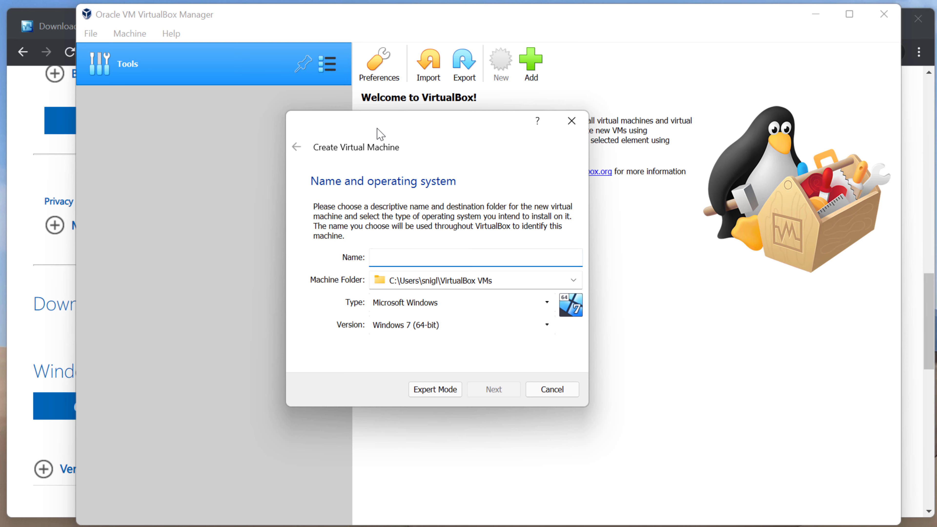
text(Win-11-Test)
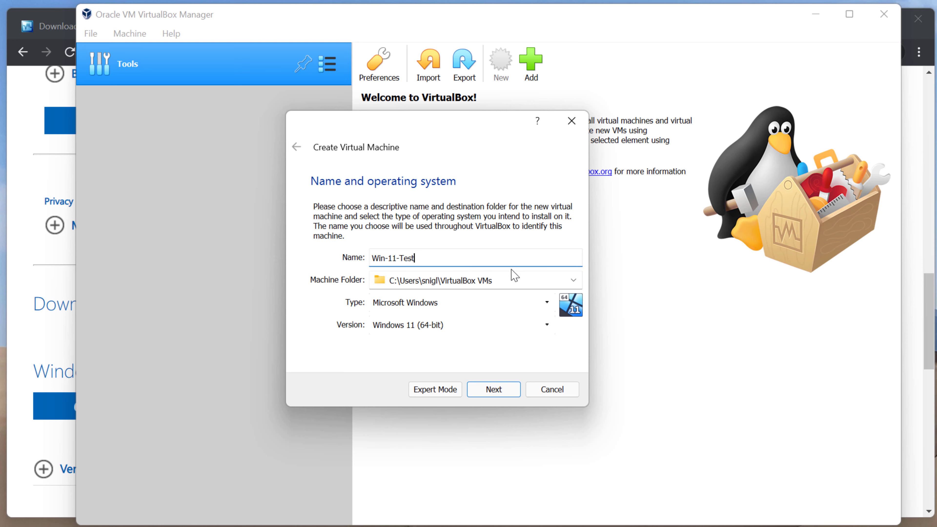
drag(509, 280, 341, 289)
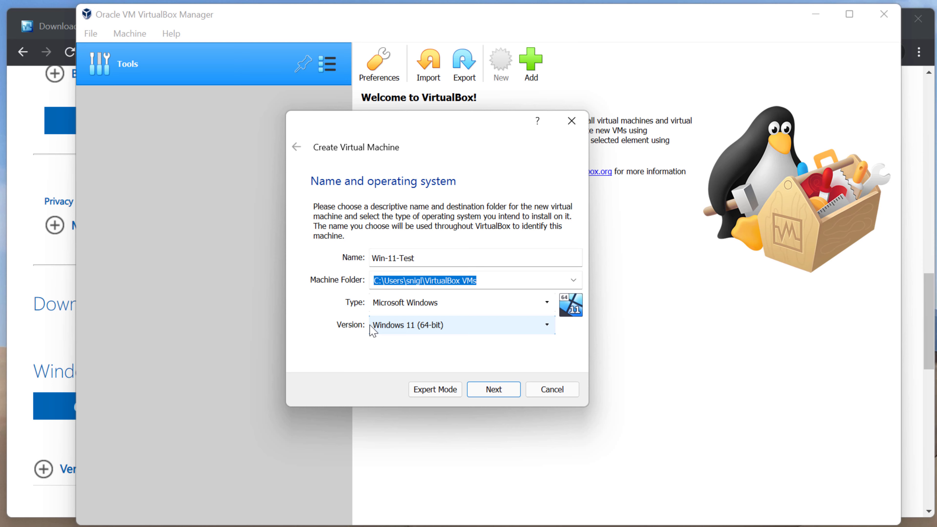
click(483, 284)
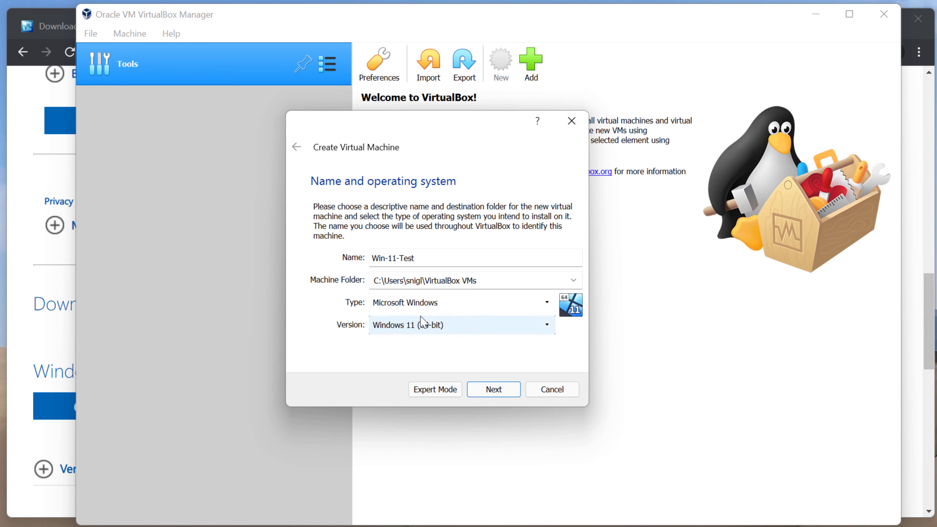
On the memory size page, adjust the slider, first settling at 8192 MB
click(502, 392)
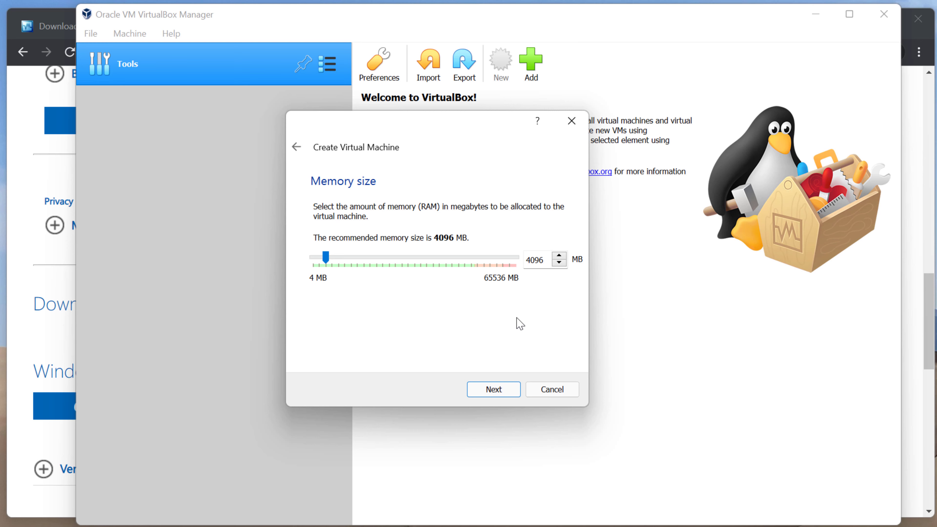
click(349, 257)
click(355, 260)
click(359, 260)
drag(350, 258, 339, 260)
click(337, 257)
click(322, 257)
drag(331, 257, 338, 258)
Raise the memory to 16384 MB and continue to the Hard disk page
click(378, 260)
click(377, 260)
click(381, 263)
click(385, 263)
drag(550, 259, 528, 259)
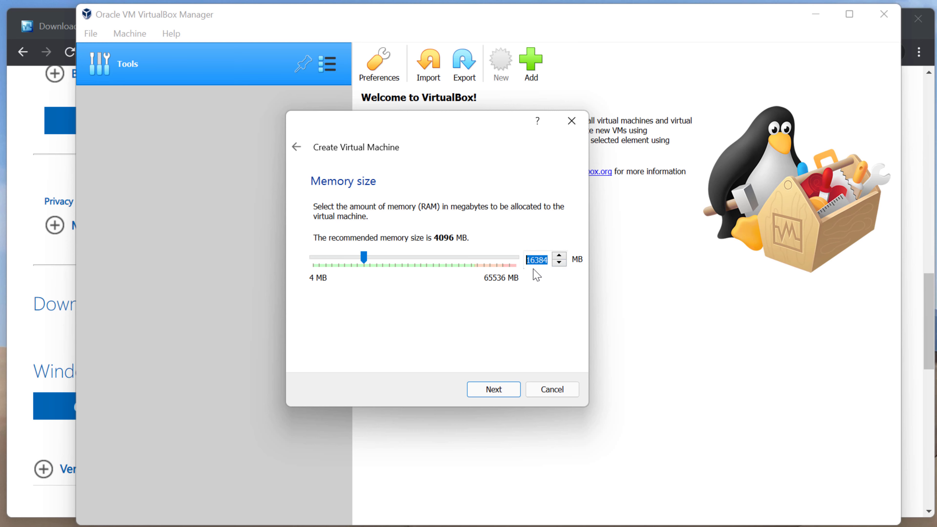
click(506, 390)
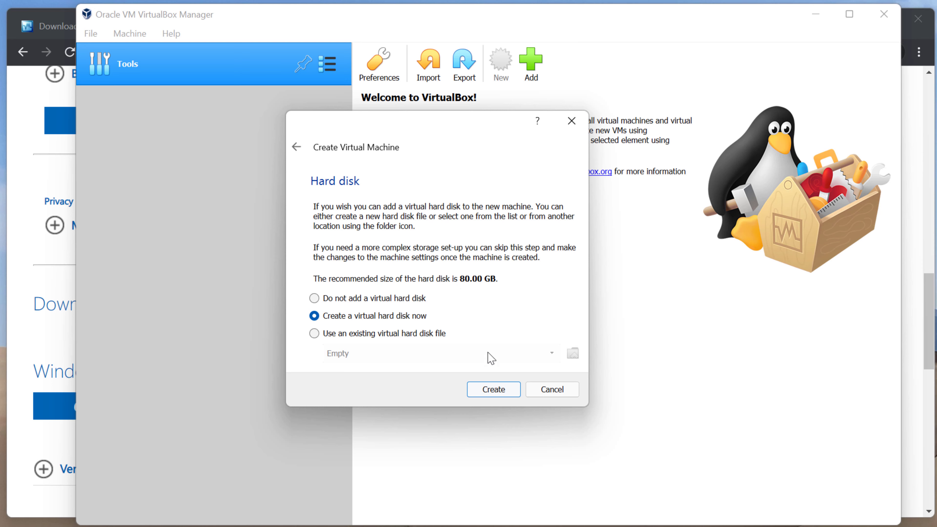
Create a new virtual hard disk as a dynamically allocated VDI file
click(499, 393)
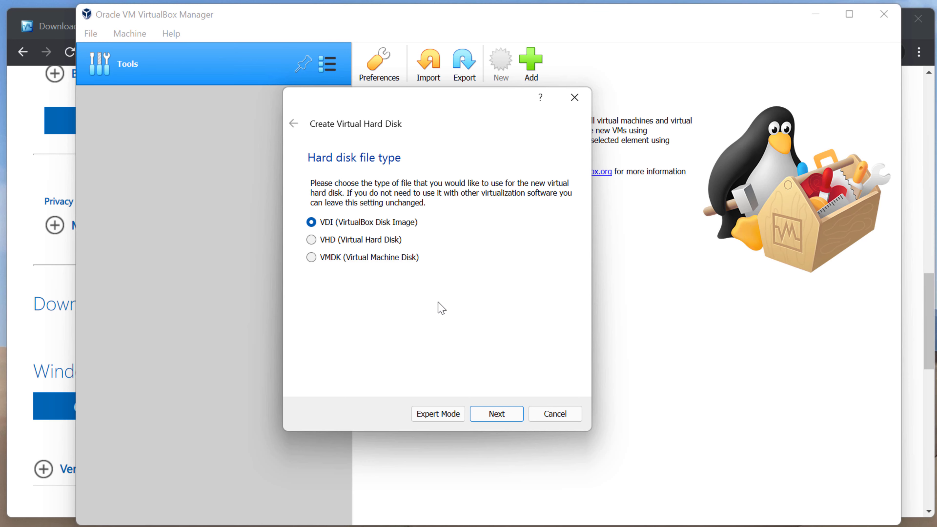
click(498, 413)
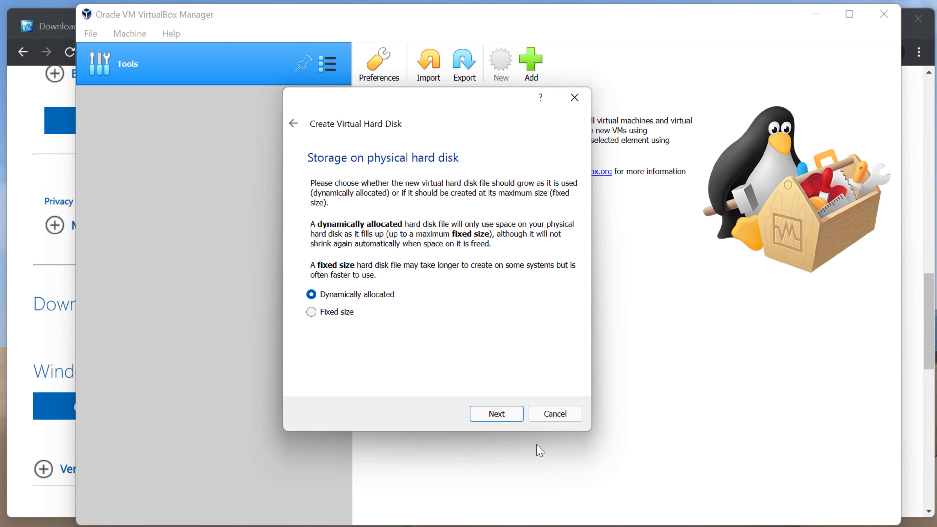
click(510, 414)
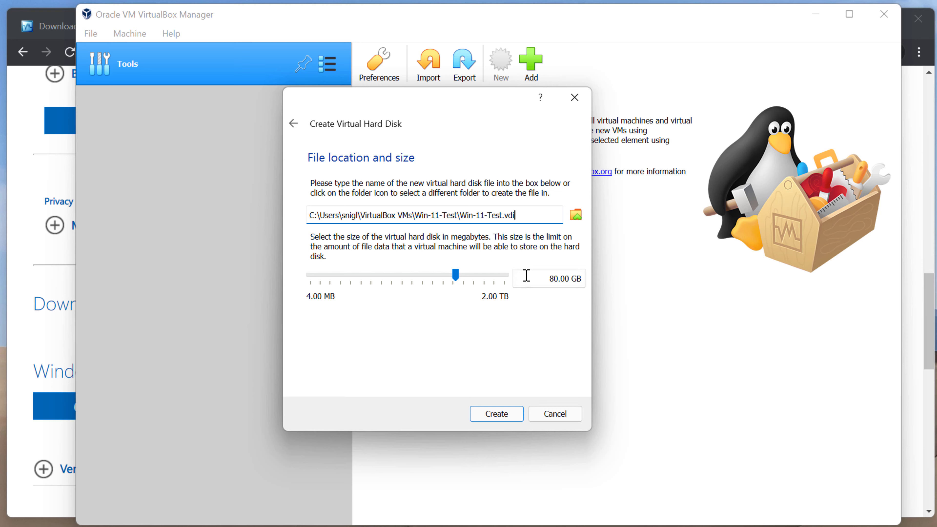
Keep Win-11-Test.vdi at 80.00 GB and create the disk
drag(533, 278, 595, 279)
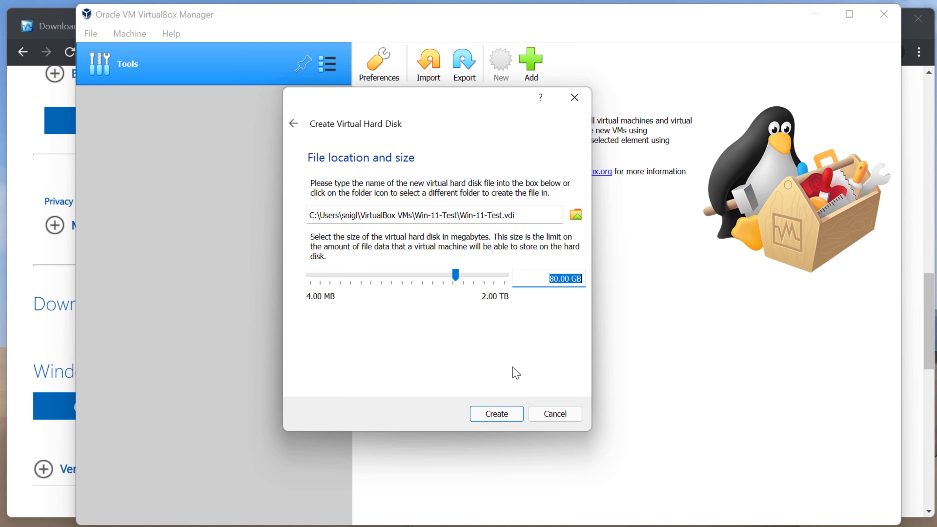
click(504, 414)
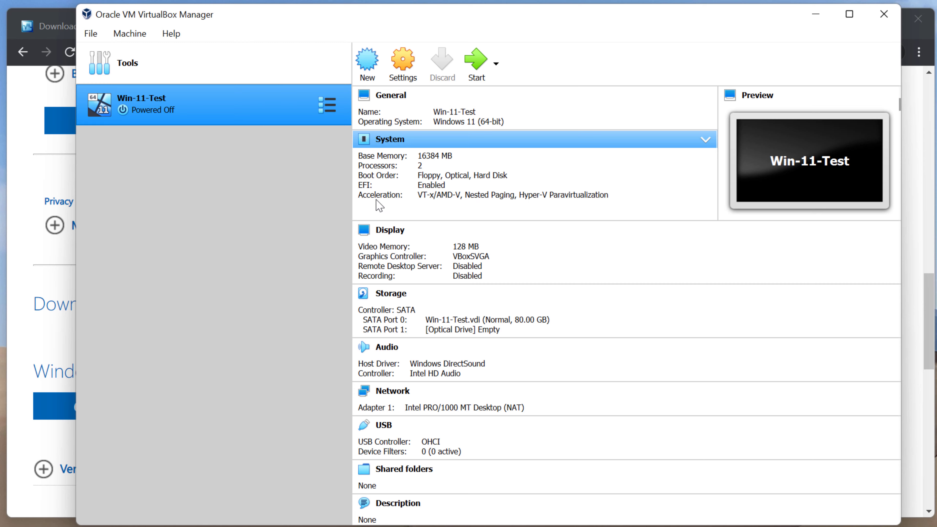
click(474, 65)
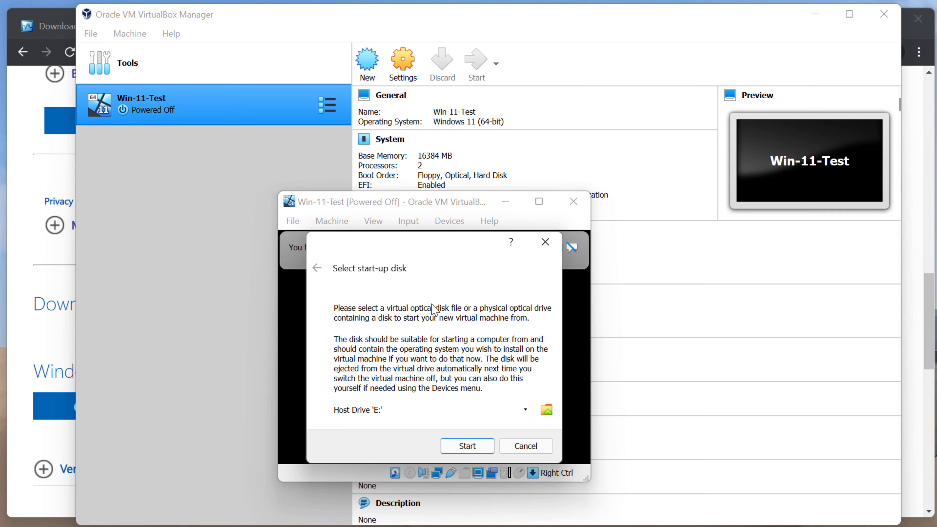
click(544, 242)
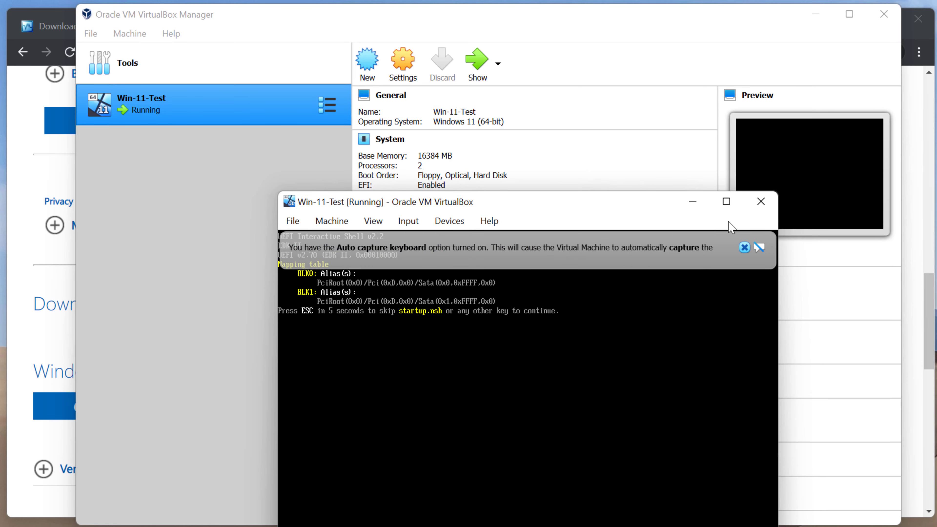
click(773, 205)
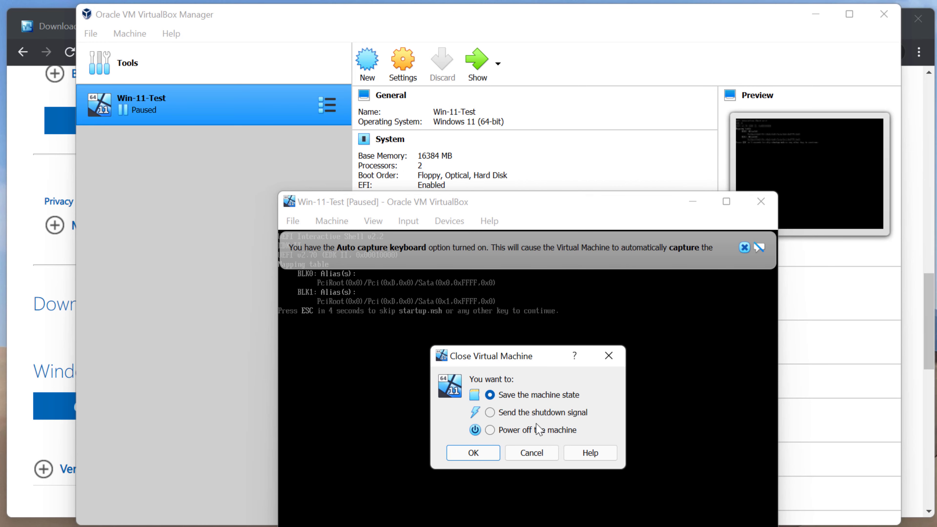
click(491, 430)
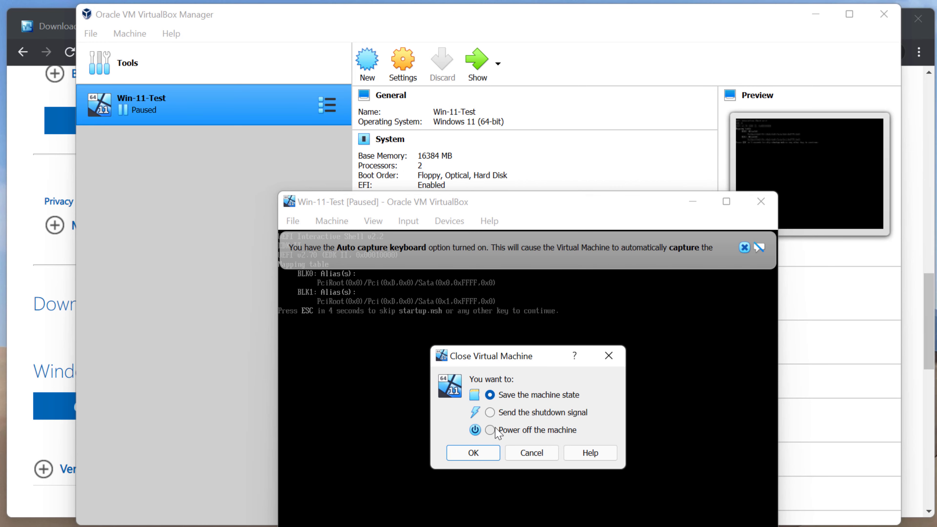
click(477, 451)
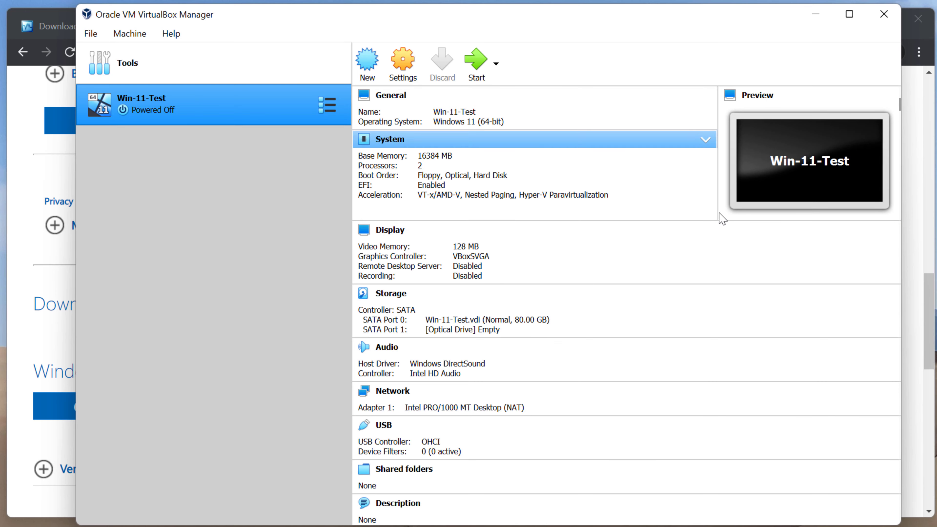
click(404, 62)
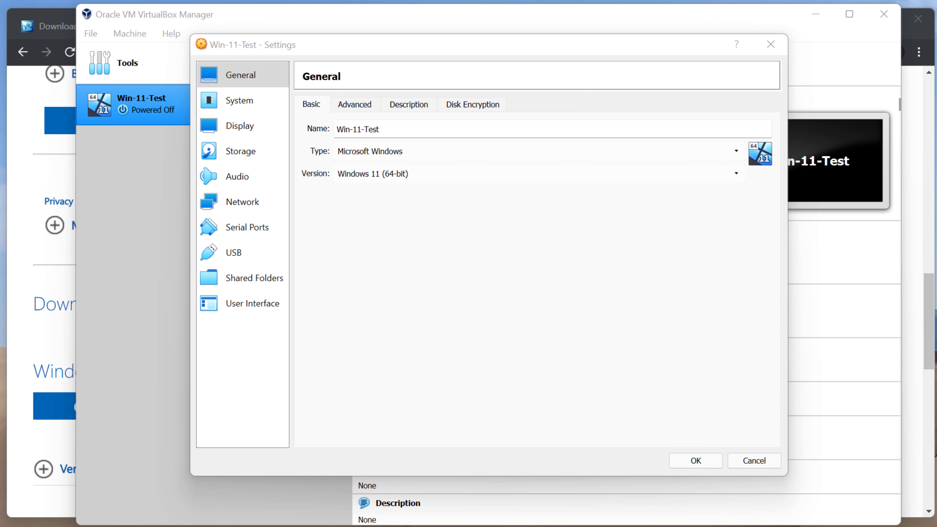
Raise Win-11-Test's processor count from 2 to 4 on the System > Processor page
click(233, 107)
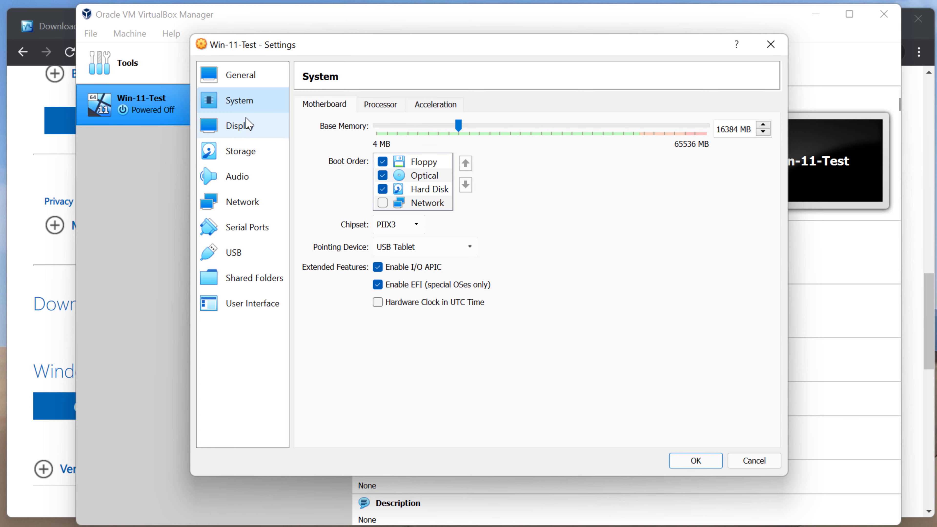
click(392, 106)
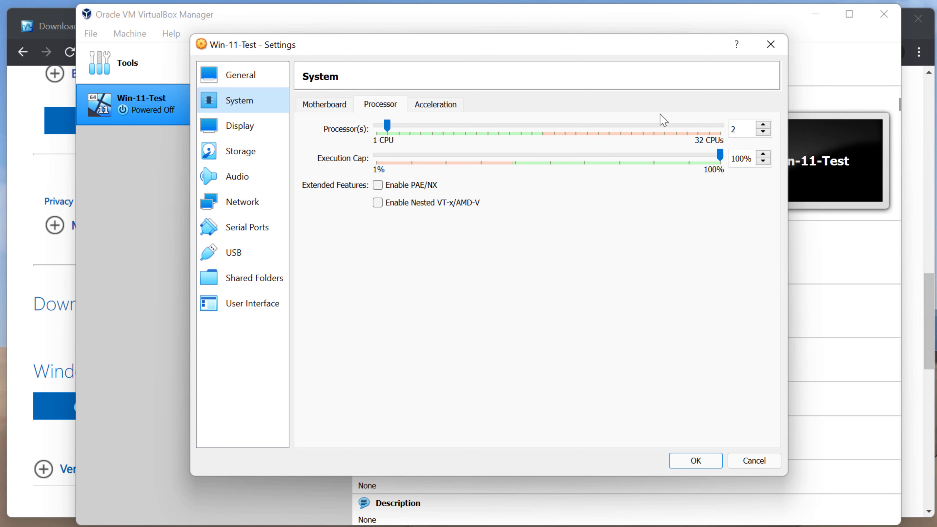
click(767, 123)
click(766, 123)
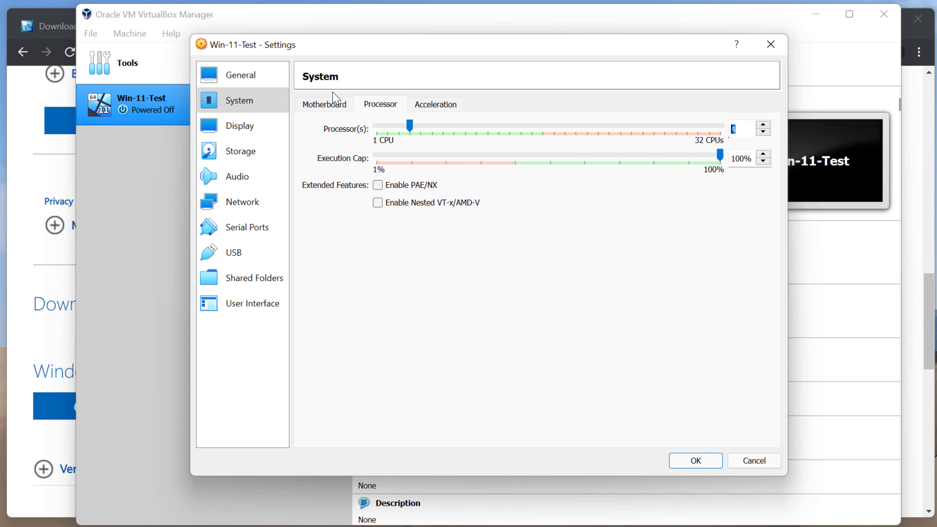
Go back through the Motherboard tab and on to the VM's Storage settings
click(336, 105)
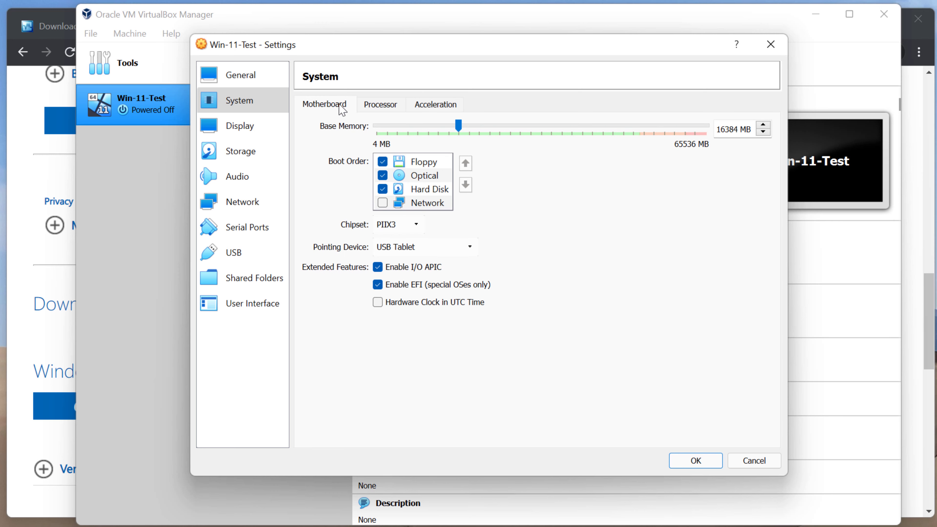
click(366, 106)
click(240, 151)
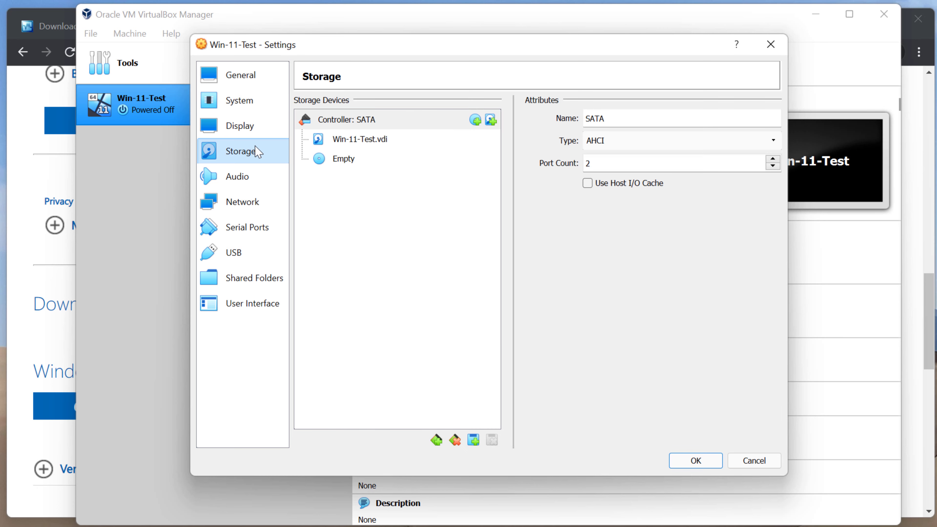
Put Win11_English_x64v1.iso from Downloads into the empty optical drive, save, and start Win-11-Test
click(342, 161)
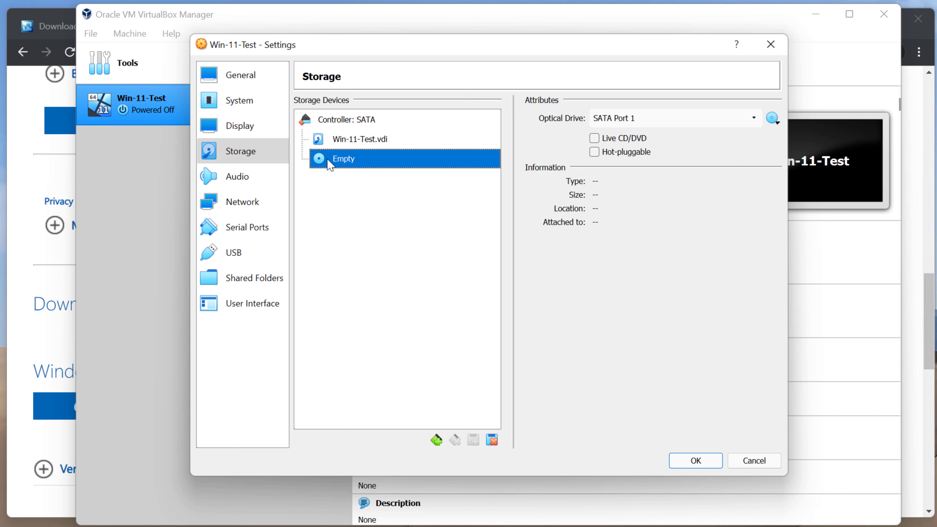
click(659, 119)
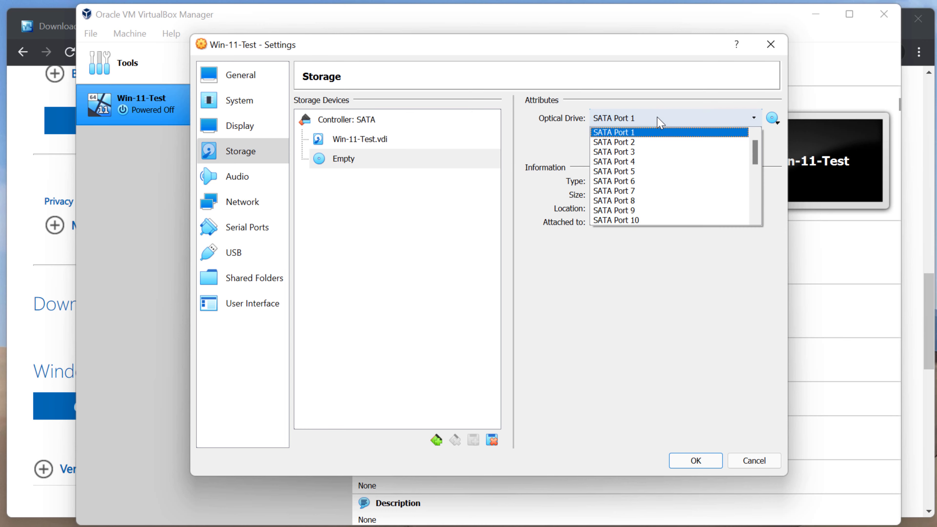
click(659, 119)
click(773, 118)
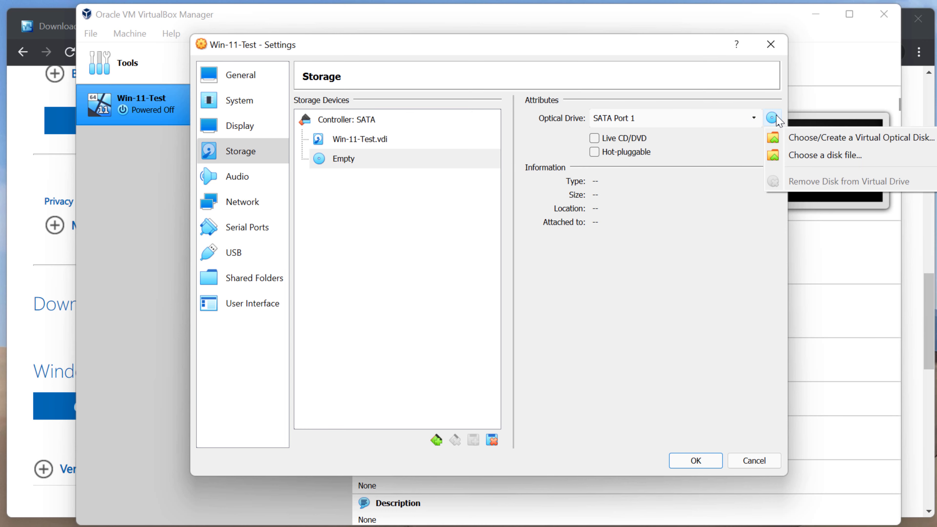
click(818, 164)
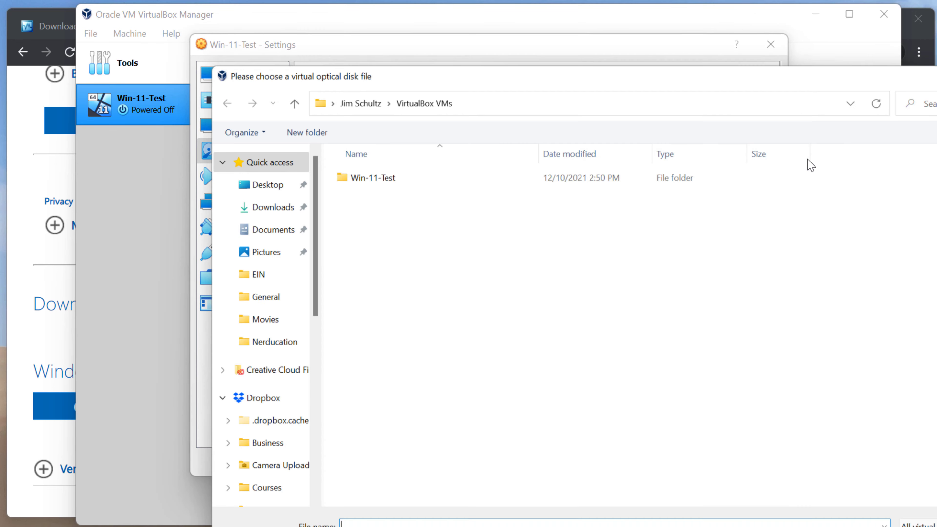
click(248, 203)
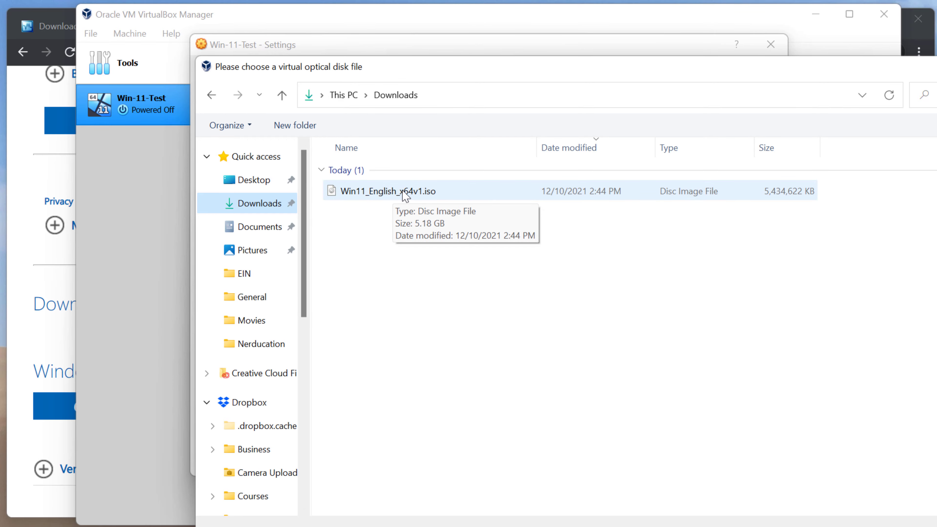
double_click(401, 193)
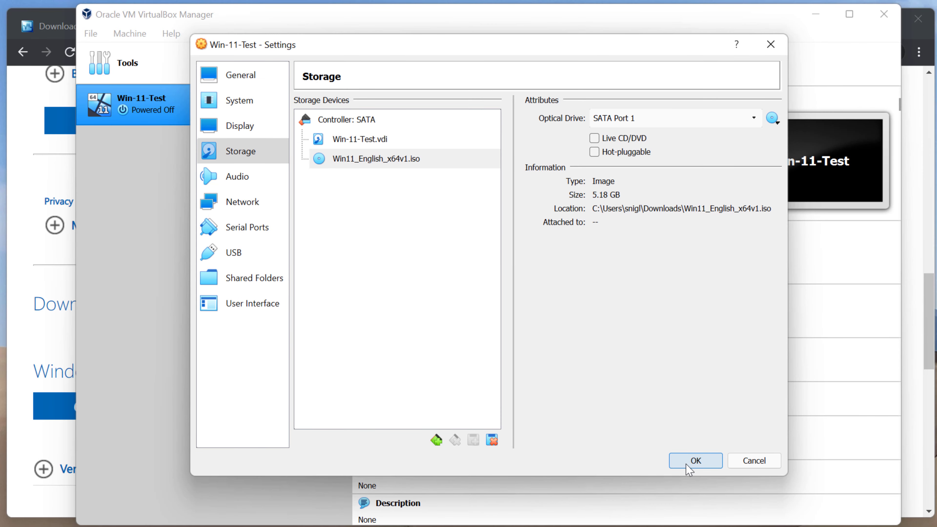
click(690, 464)
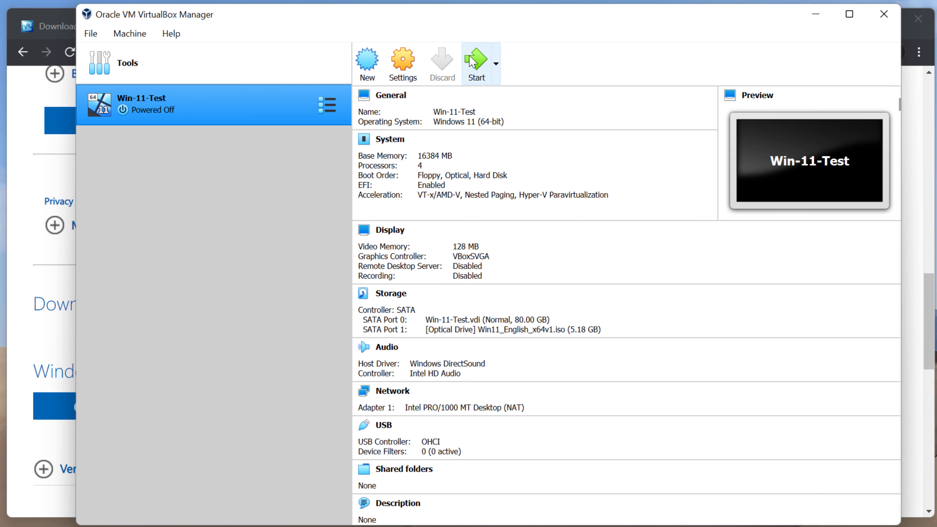
click(476, 70)
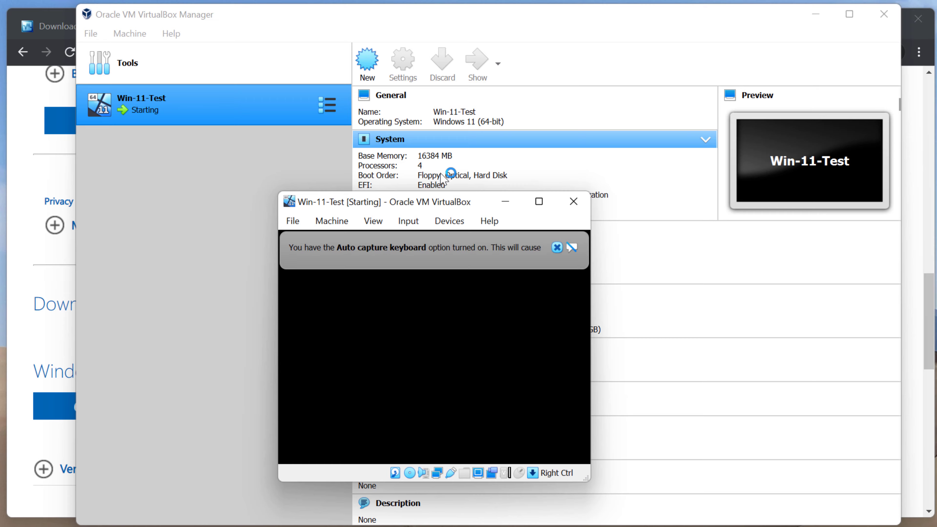
Move the running VM window up and left, then click into its display
drag(479, 205, 409, 37)
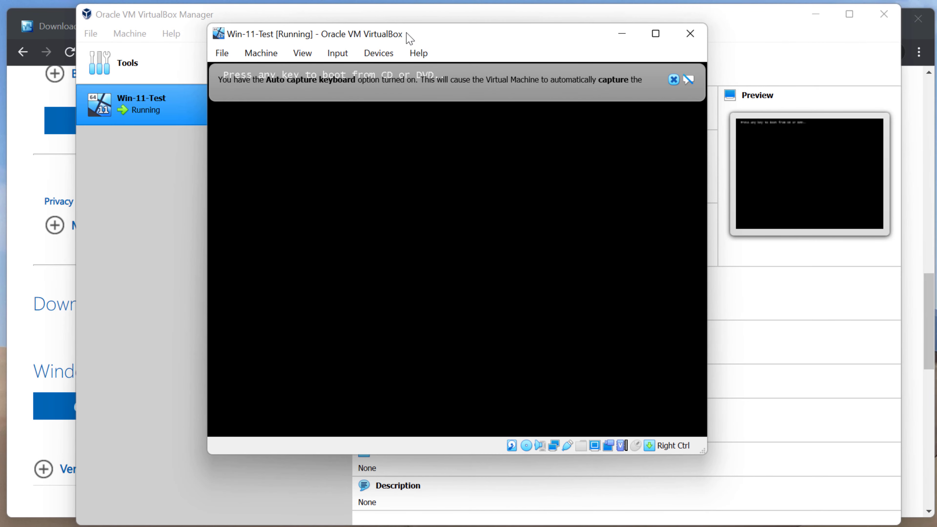
click(412, 158)
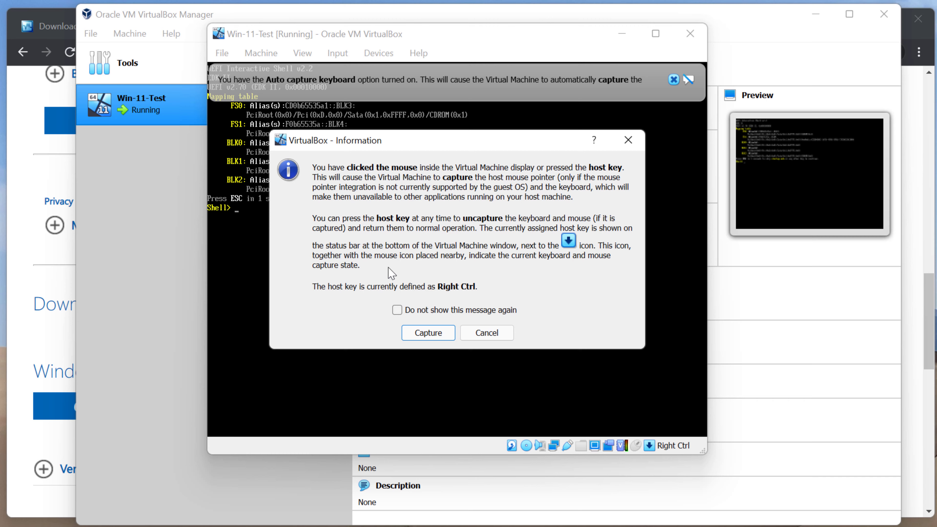
Capture input, dismiss the keyboard notice, and power off the VM stuck at the UEFI shell
click(439, 334)
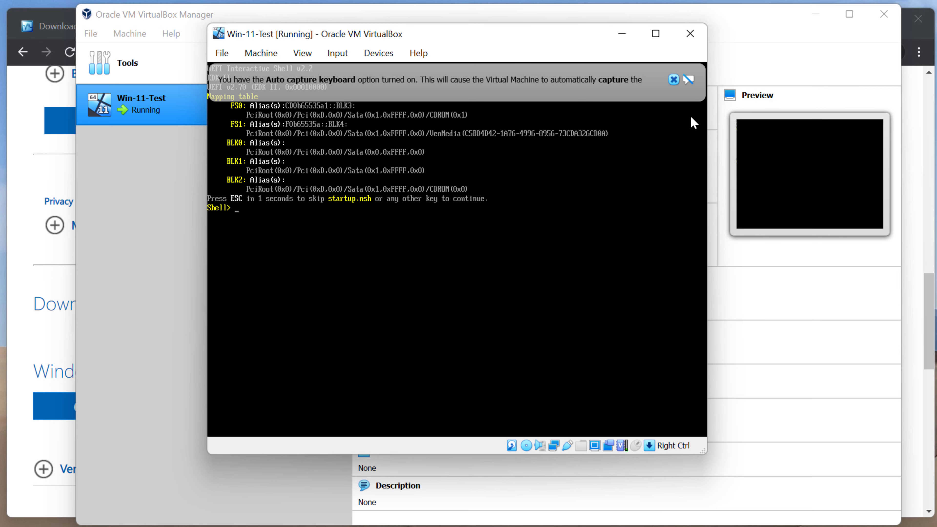
click(674, 80)
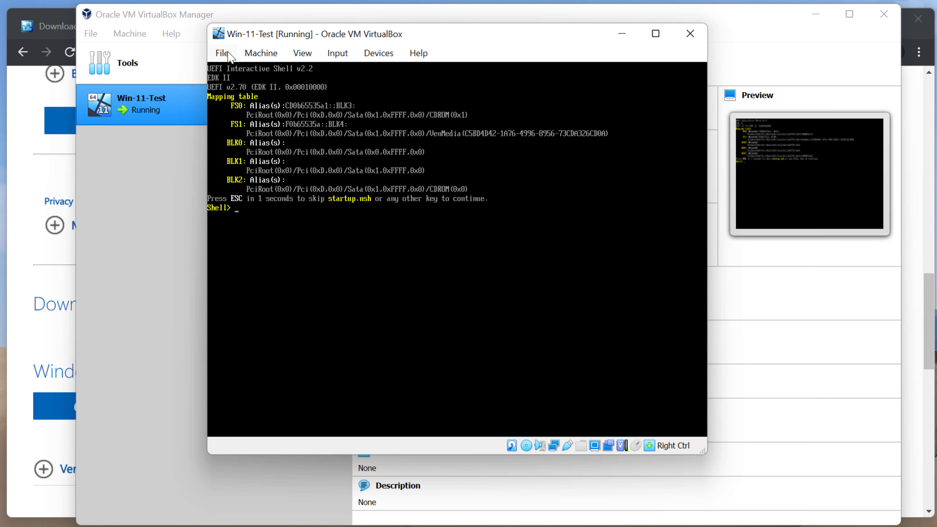
click(215, 55)
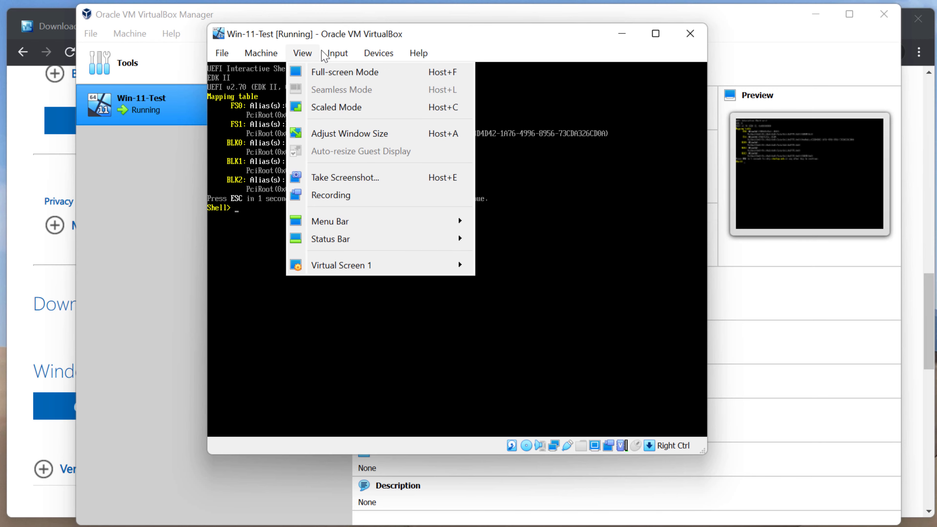
mouse_move(370, 56)
mouse_move(223, 56)
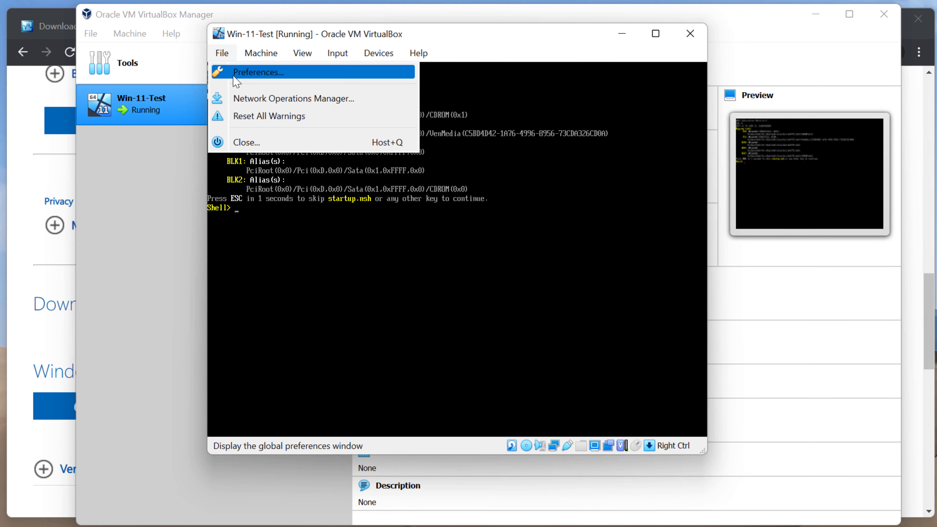
click(286, 143)
click(418, 283)
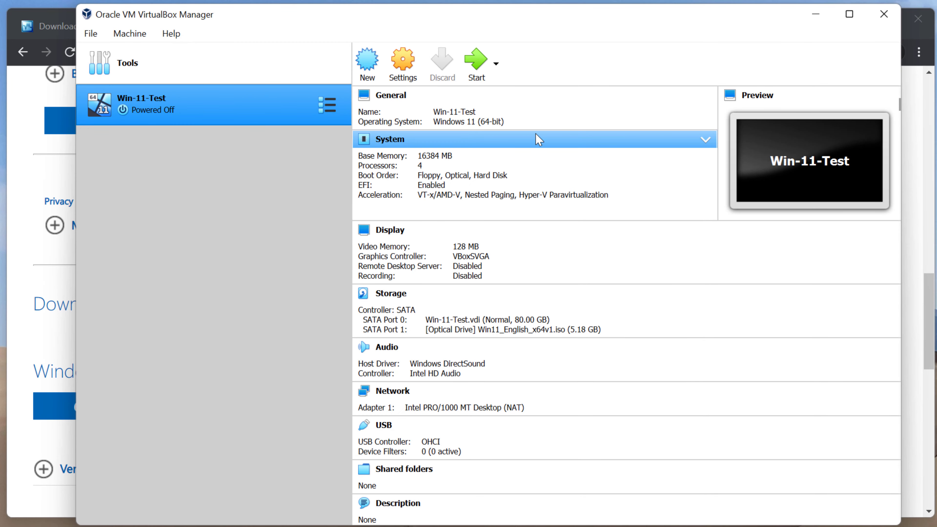
Restart Win-11-Test, boot it from the Windows 11 disc, and capture mouse and keyboard
click(477, 62)
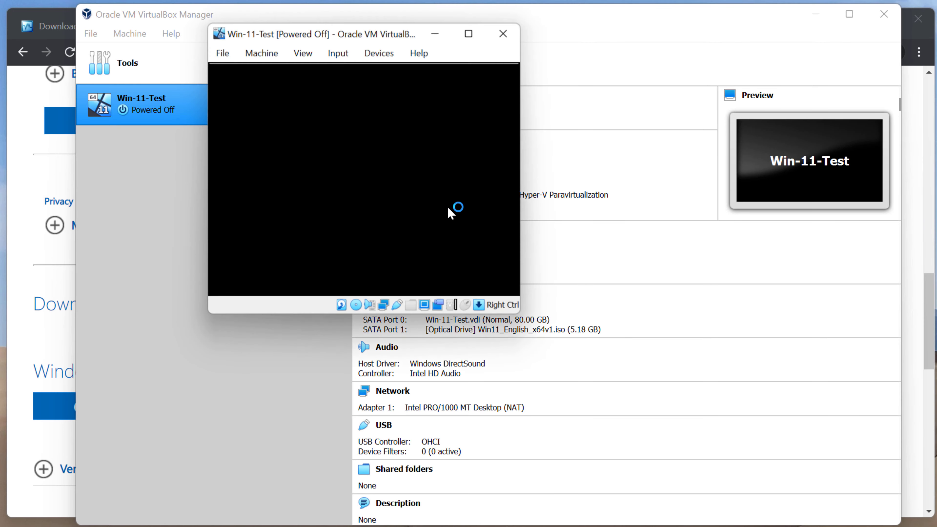
click(445, 230)
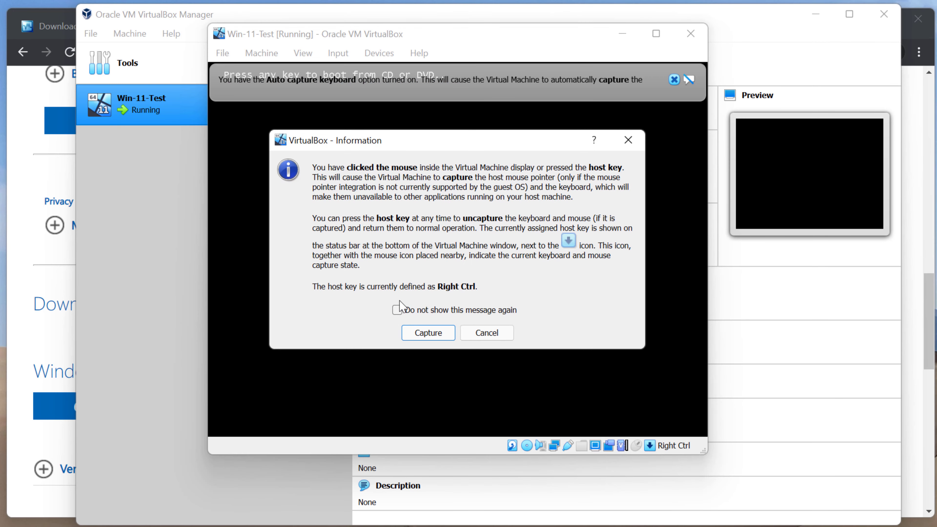
click(426, 333)
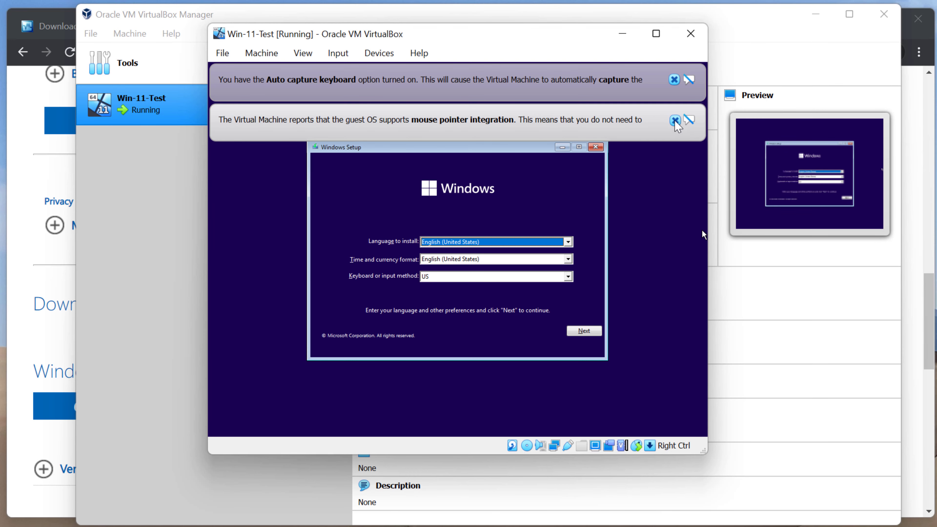
Dismiss both notices, accept the language settings, choose Install now, and skip the product key
click(675, 120)
click(673, 80)
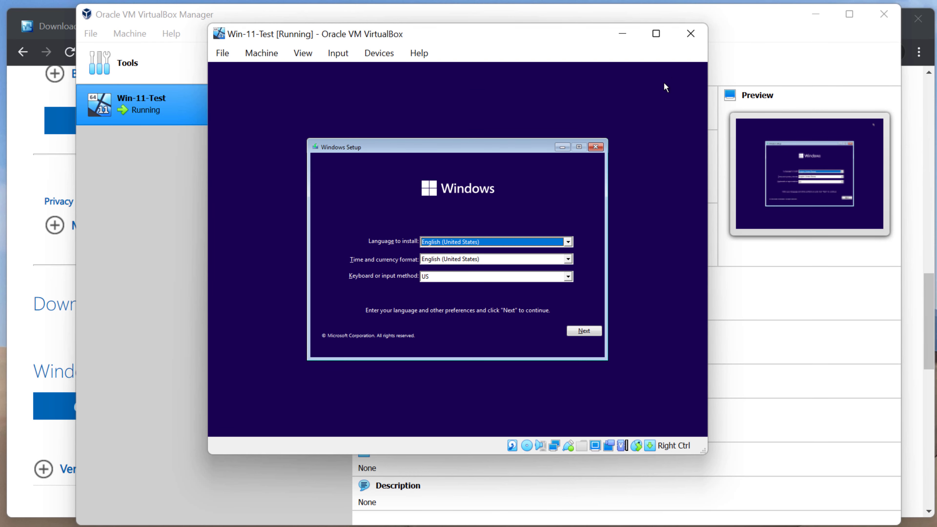
key(Return)
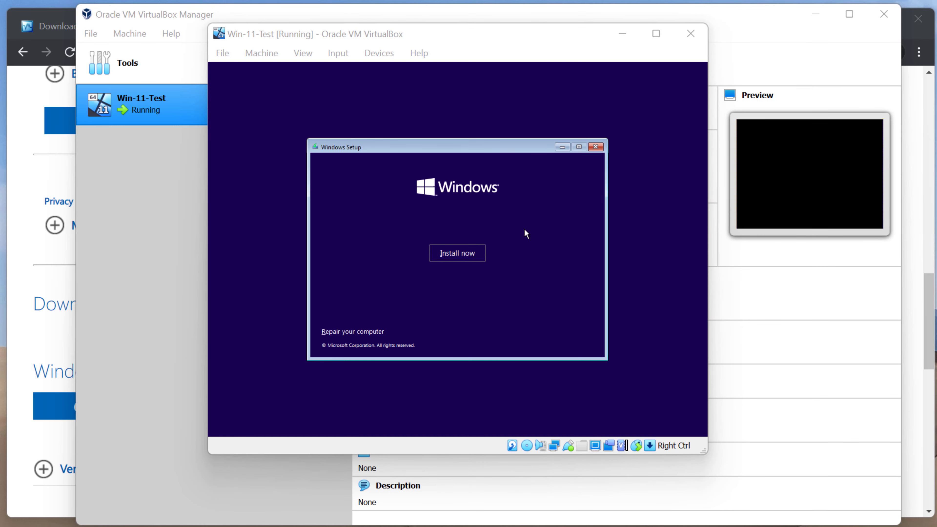
click(474, 259)
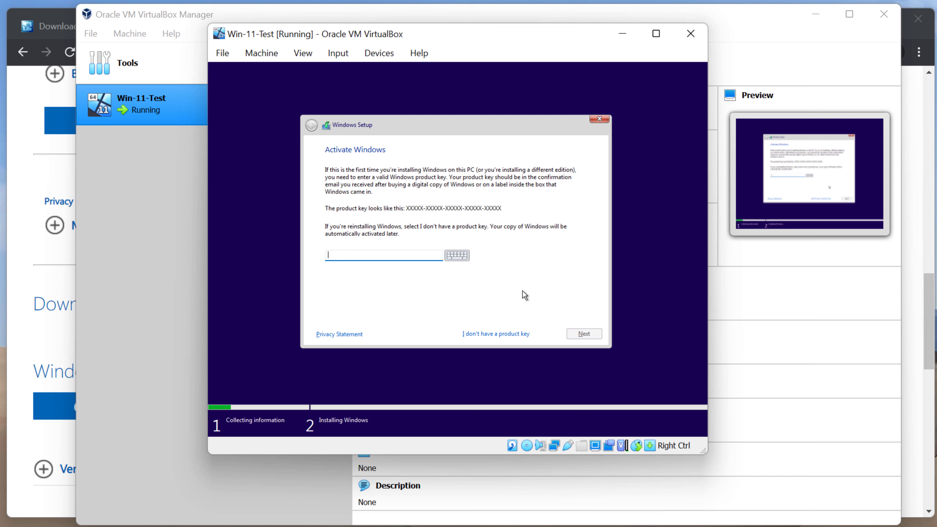
click(515, 334)
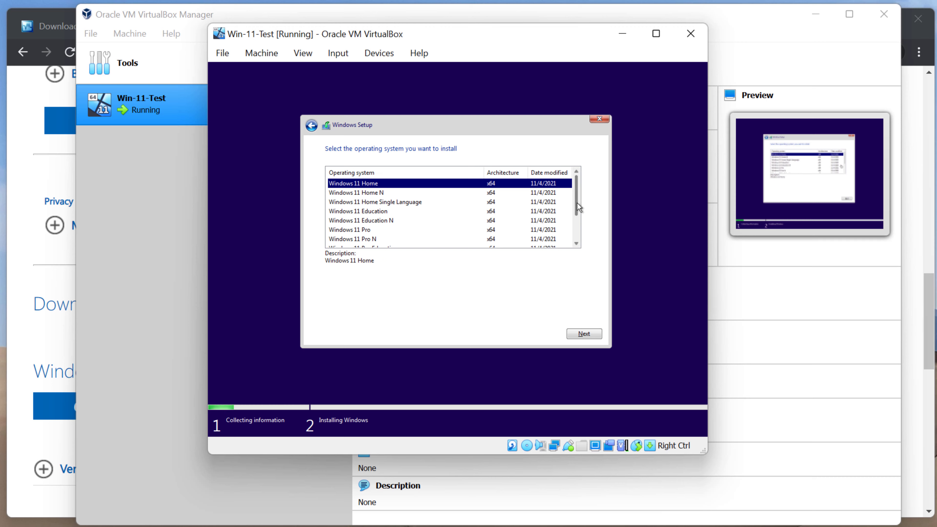
Scroll the edition list, pick Windows 11 Pro, and continue
mouse_move(577, 203)
mouse_down()
mouse_move(572, 232)
mouse_move(570, 191)
mouse_move(578, 228)
mouse_move(579, 215)
mouse_up()
drag(577, 209, 578, 230)
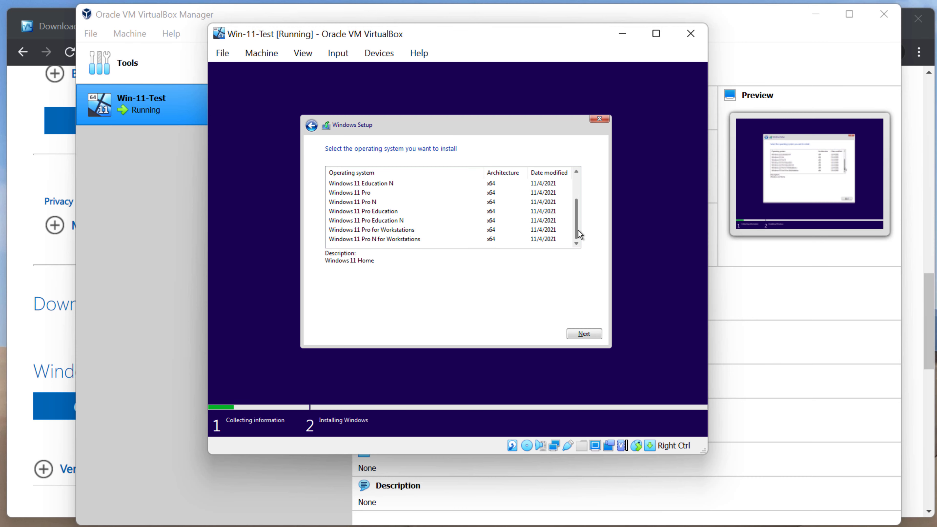
click(367, 194)
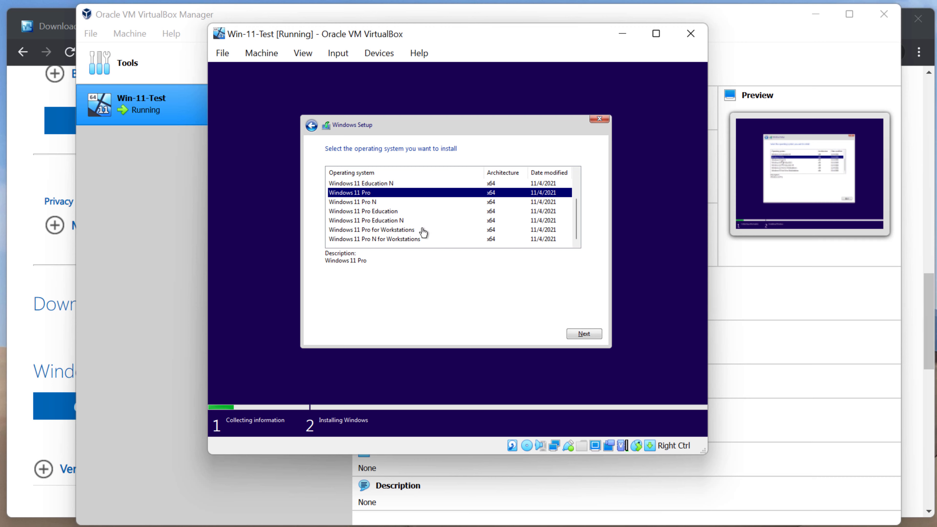
click(595, 334)
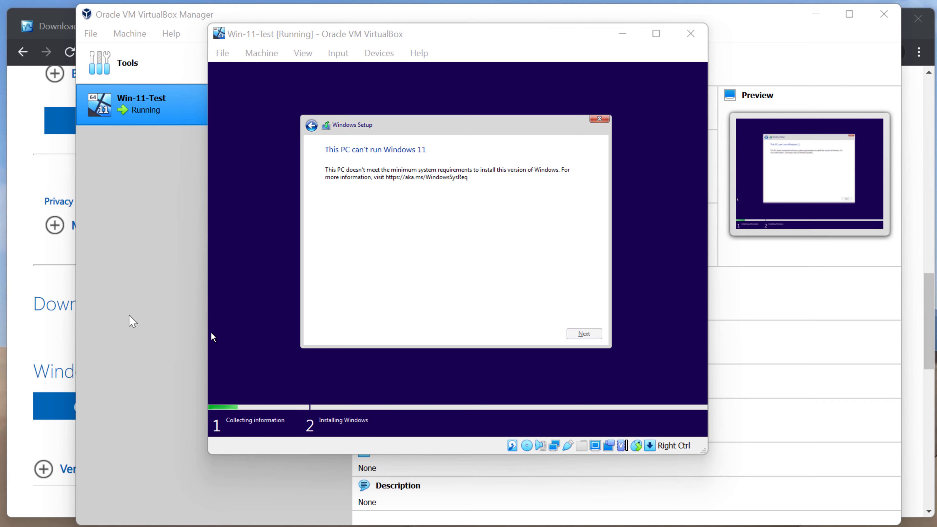
Open a Shift+F10 command prompt inside the VM and launch regedit
click(343, 301)
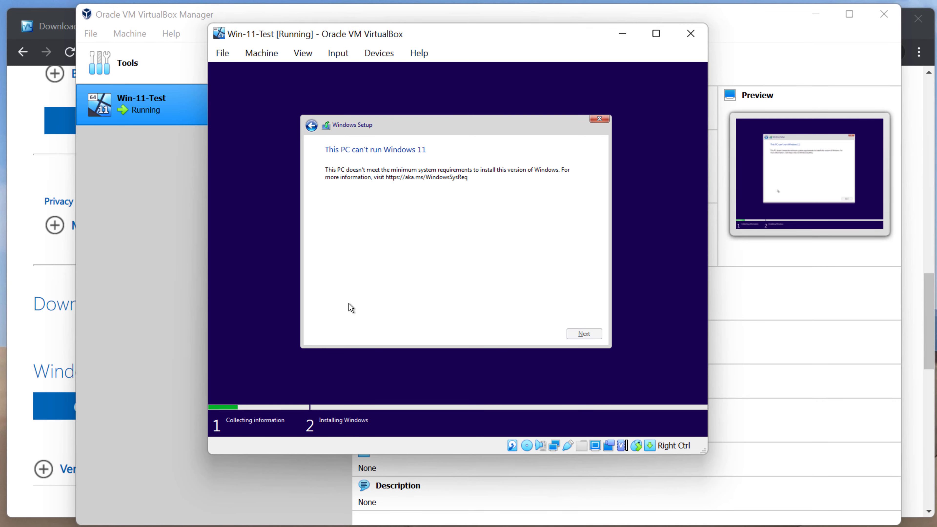
key(shift+F10)
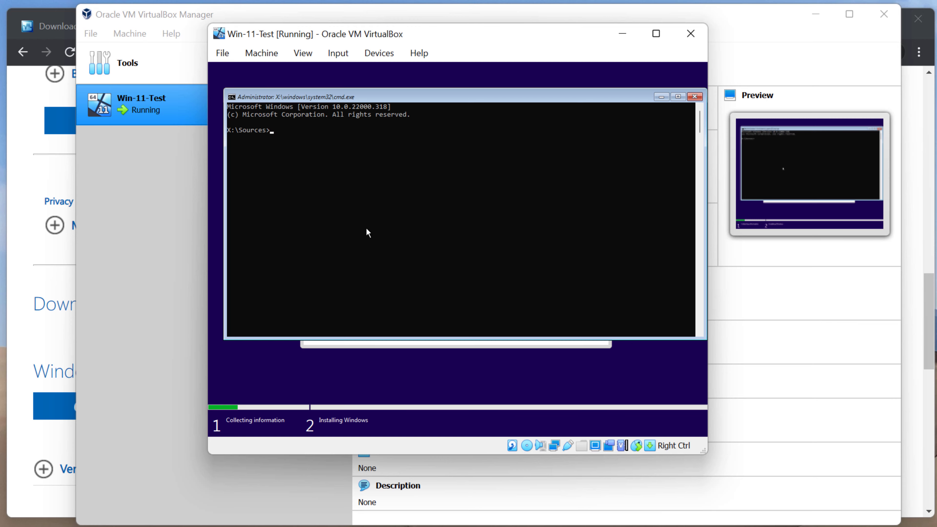
text(regedit)
key(Return)
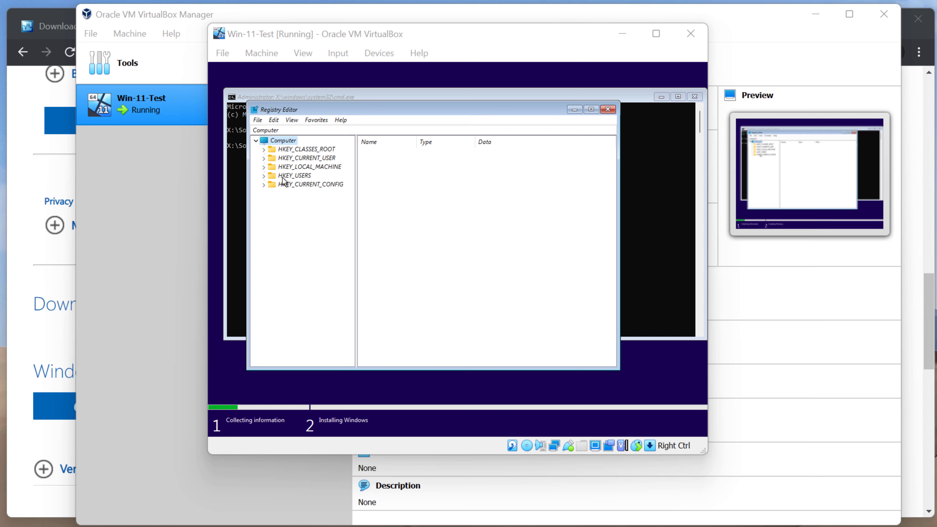
Expand HKEY_LOCAL_MACHINE > SYSTEM > Setup and add a key named LabConfig there
click(263, 165)
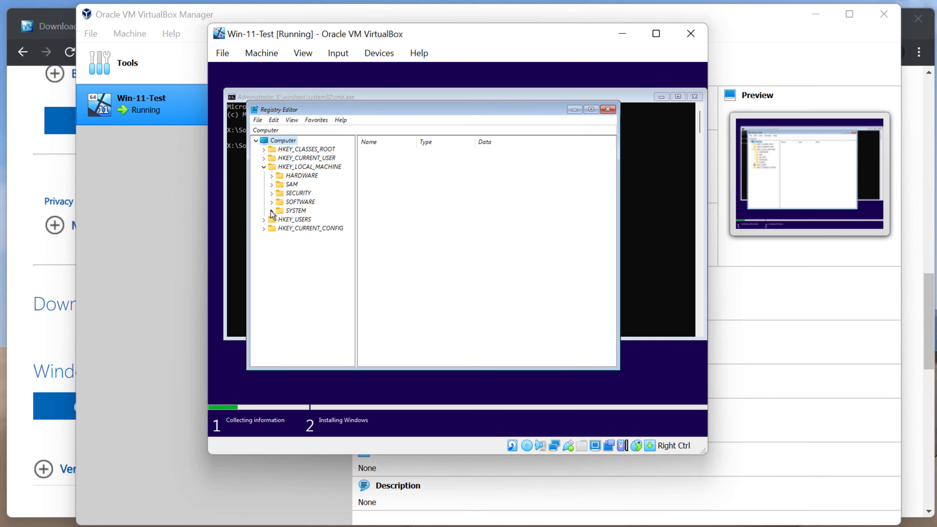
click(271, 211)
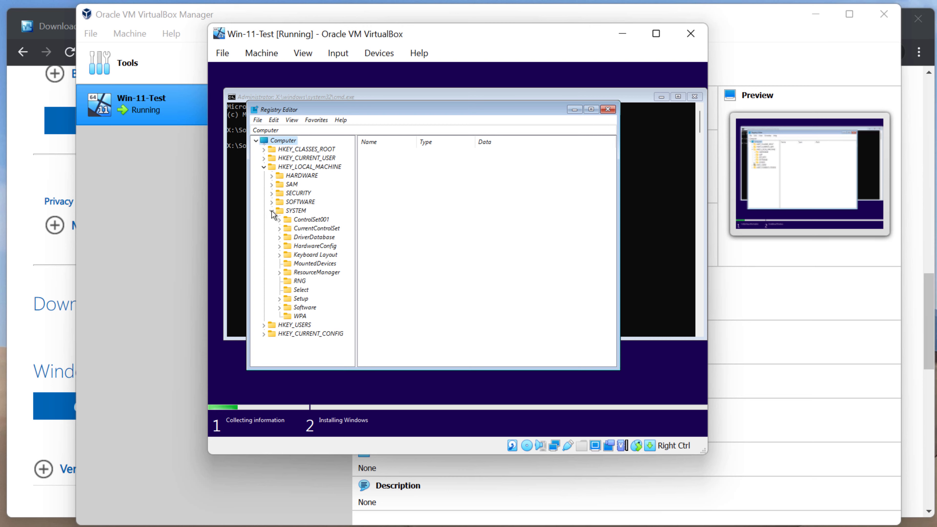
click(280, 299)
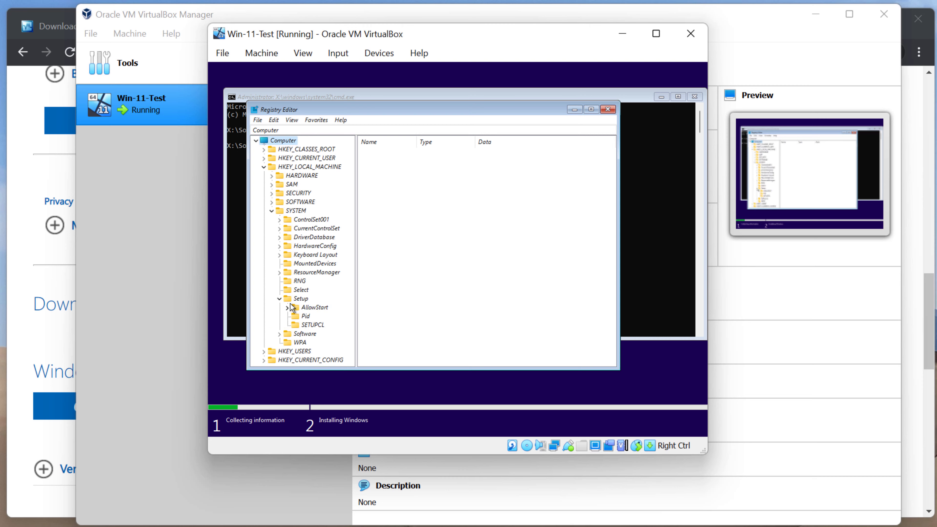
right_click(301, 300)
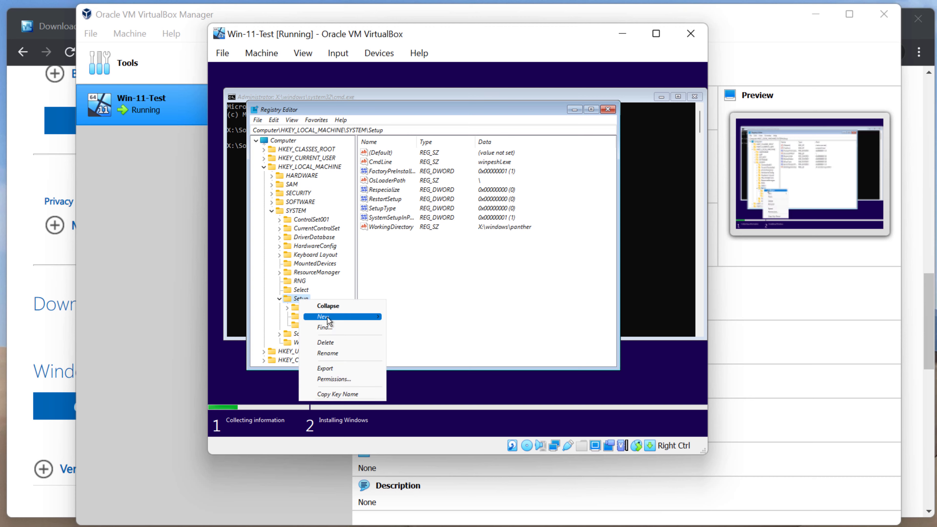
mouse_move(328, 317)
click(400, 321)
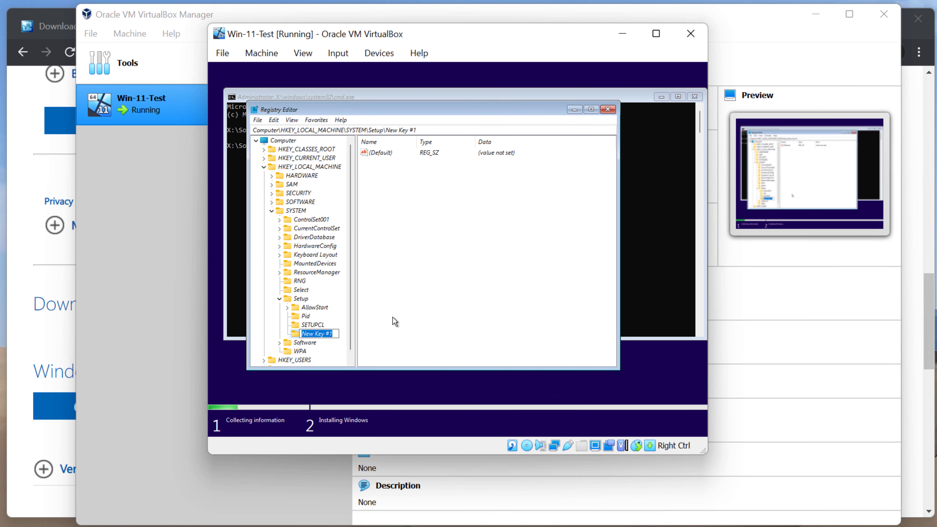
text(LabConfig)
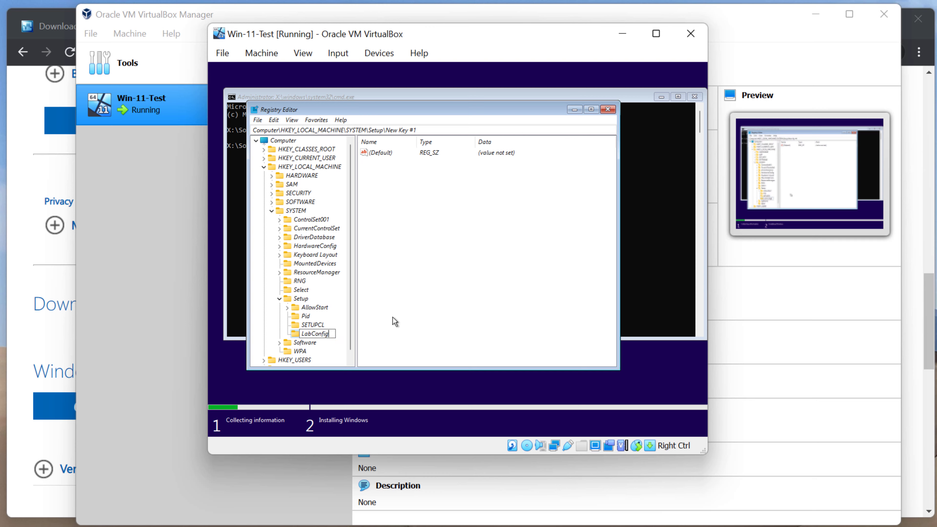
key(Return)
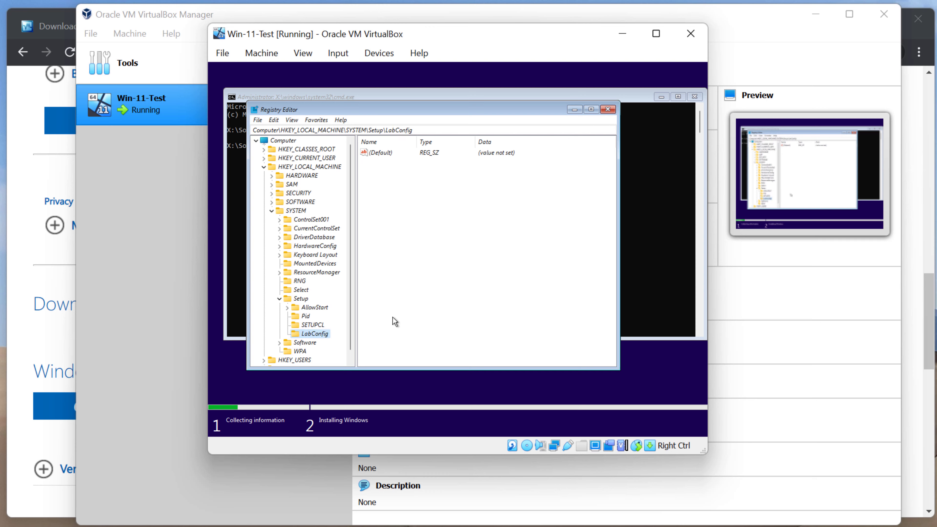
Add BypassRAMCheck and BypassTPMCheck 32-bit DWORD values to LabConfig
right_click(307, 335)
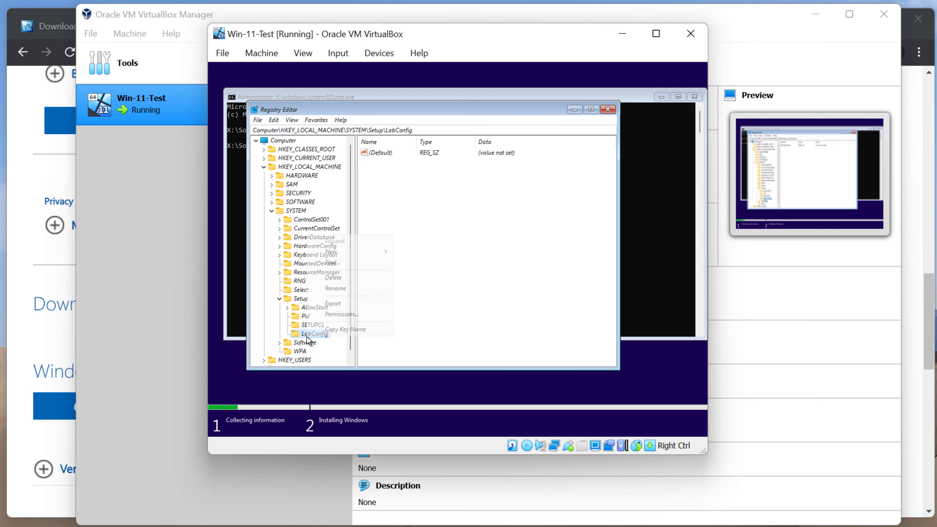
mouse_move(370, 251)
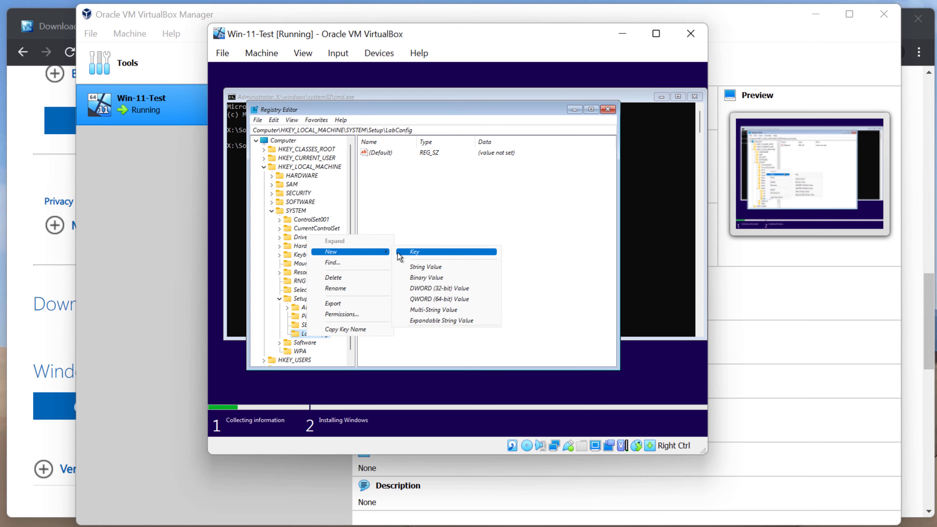
click(453, 292)
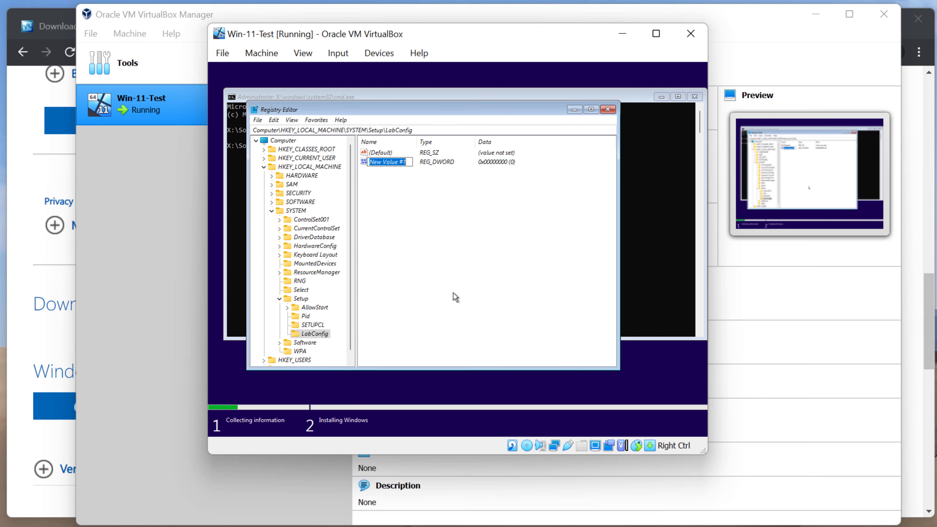
text(BypassRAMCheck)
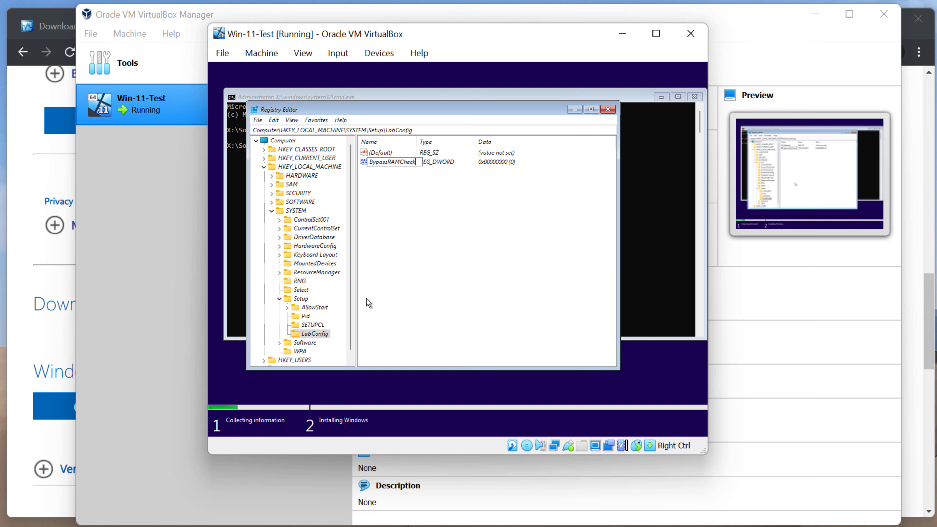
key(Return)
right_click(419, 276)
mouse_move(439, 285)
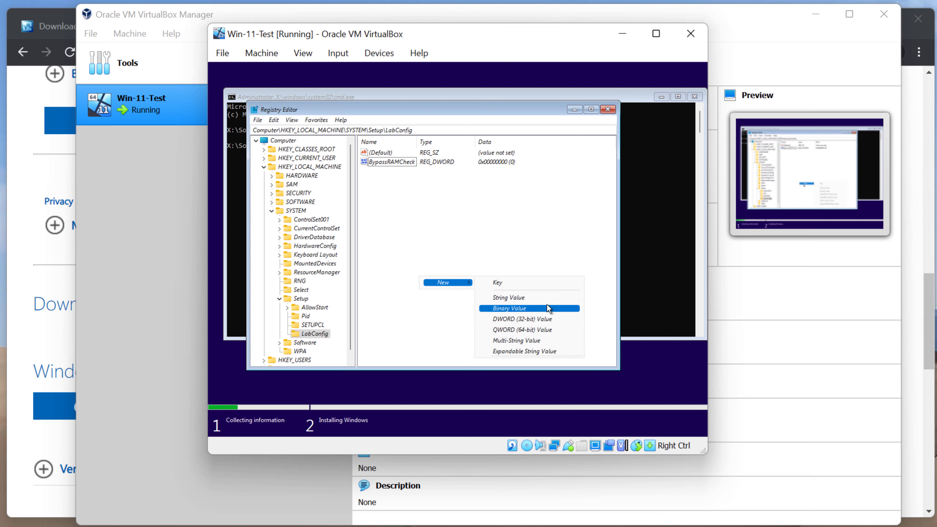
click(552, 318)
text(B)
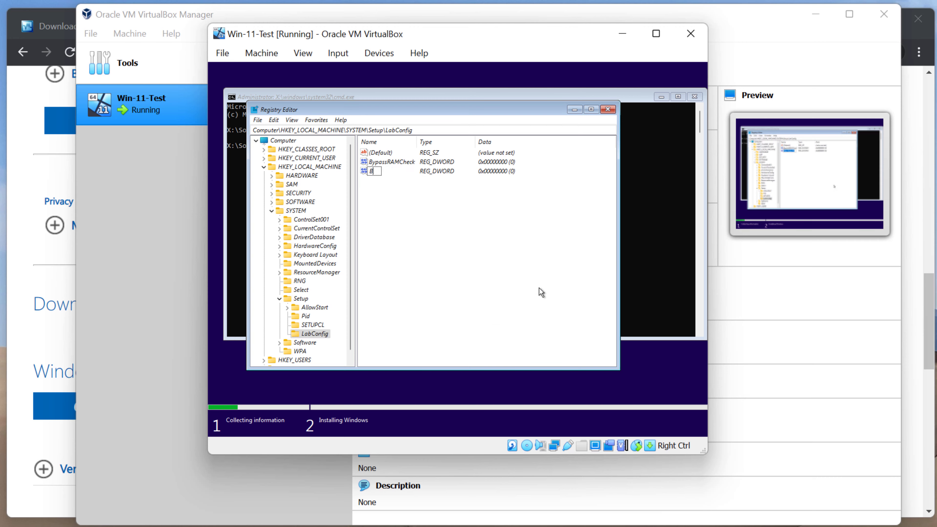
text(ypassTPMCheck)
key(Return)
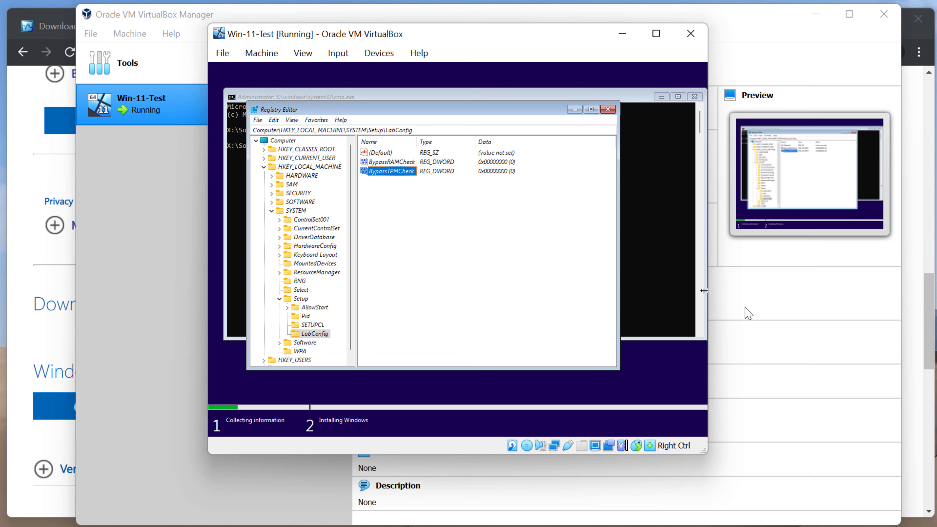
Delete the BypassSecureBoot subkey mistakenly created under LabConfig
right_click(392, 236)
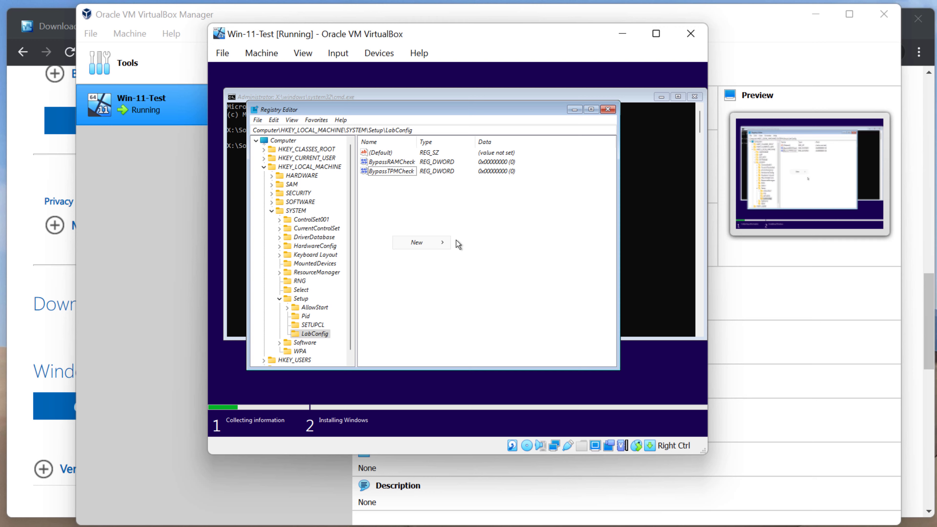
mouse_move(439, 242)
click(470, 243)
text(B)
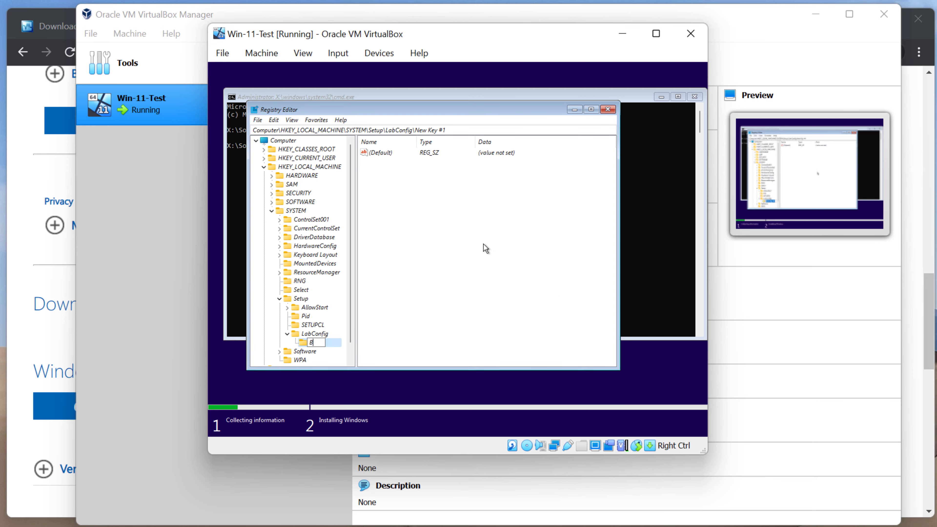
text(ypassSecureBoot)
click(426, 303)
right_click(340, 347)
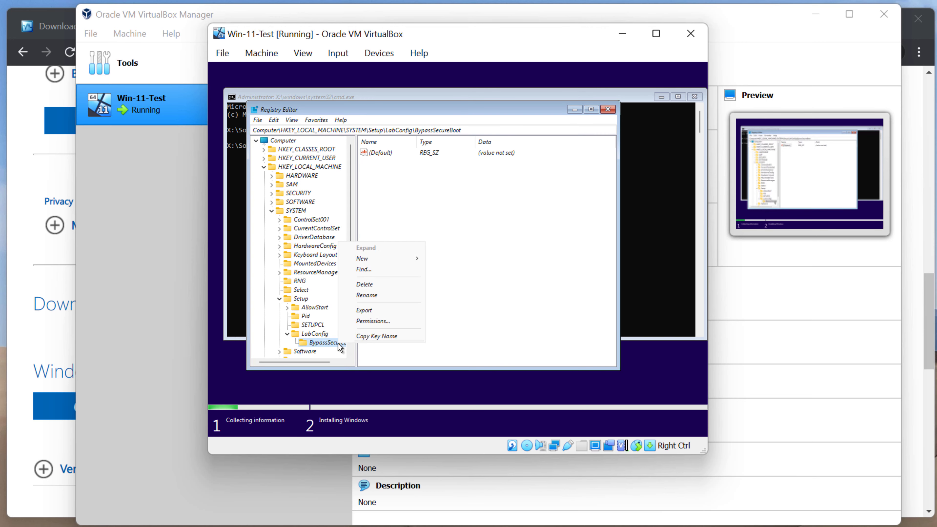
click(370, 284)
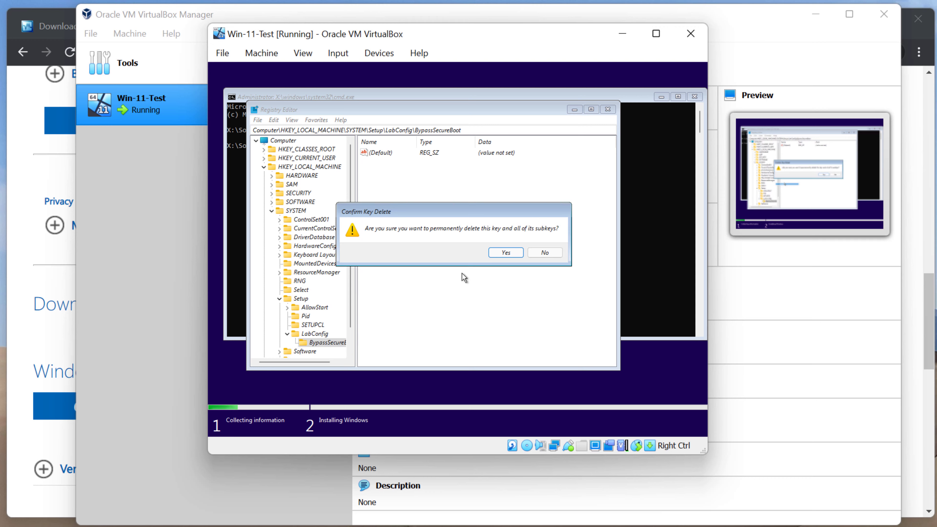
click(498, 255)
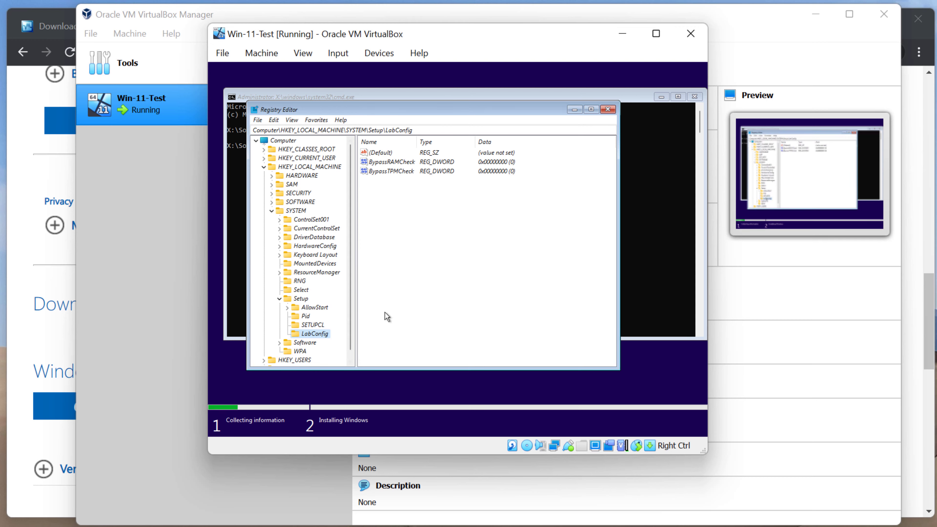
Delete the stray empty new subkey from LabConfig, leaving only the two DWORD values
right_click(414, 295)
mouse_move(442, 298)
click(477, 300)
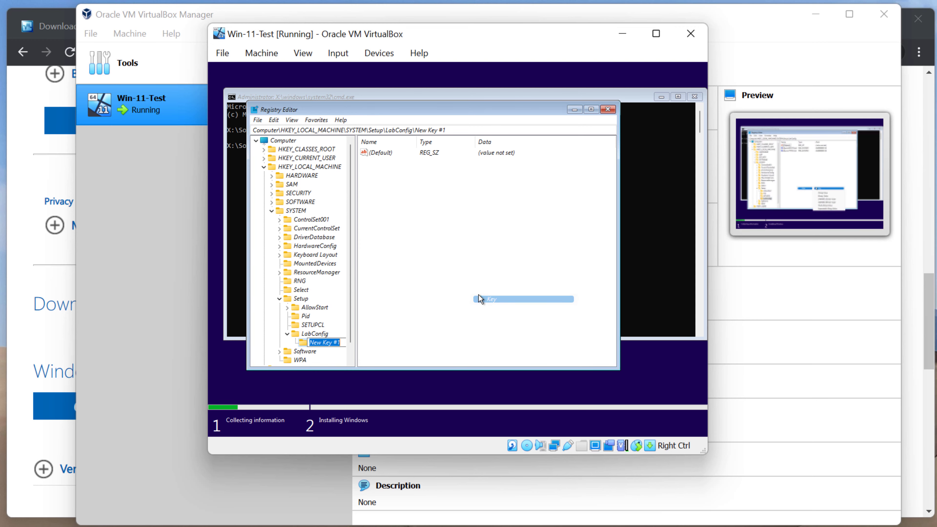
right_click(303, 342)
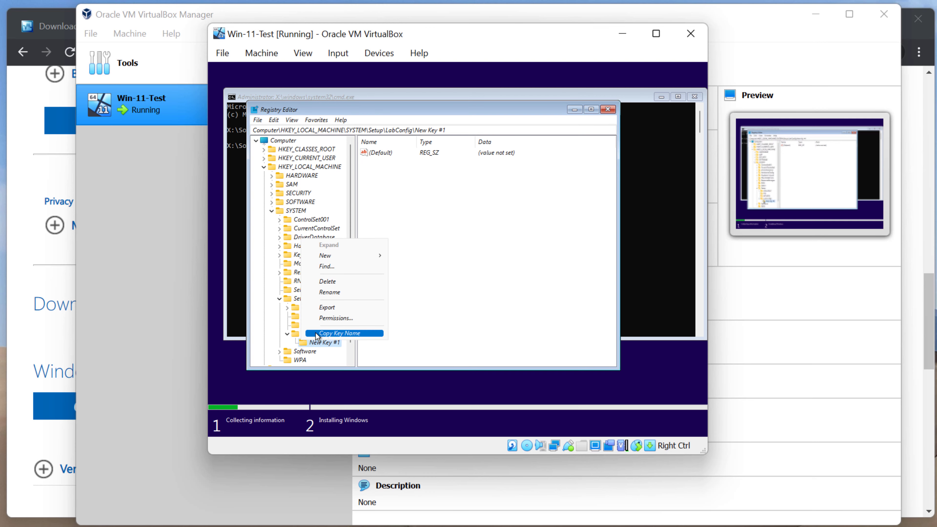
click(343, 281)
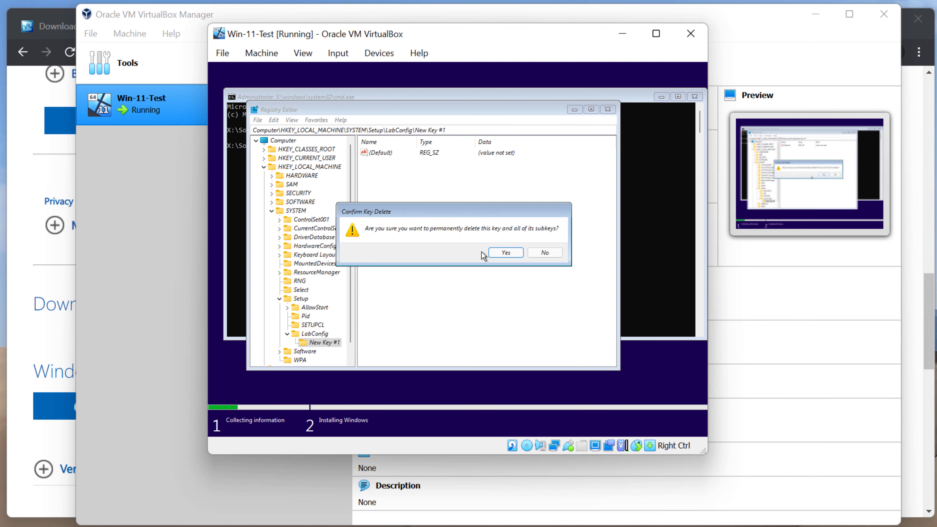
click(503, 253)
right_click(474, 256)
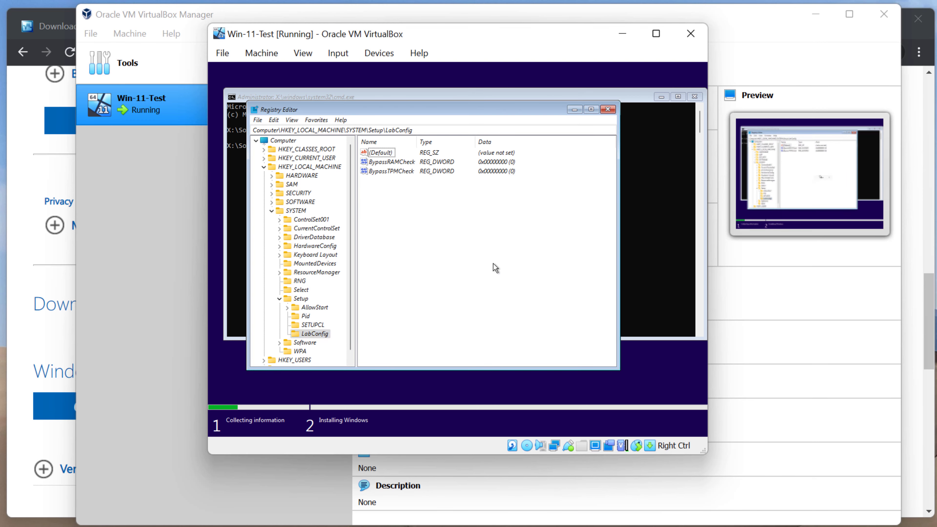
right_click(493, 264)
Create a new DWORD (32-bit) value under LabConfig named BypassSecureBoot
mouse_move(518, 270)
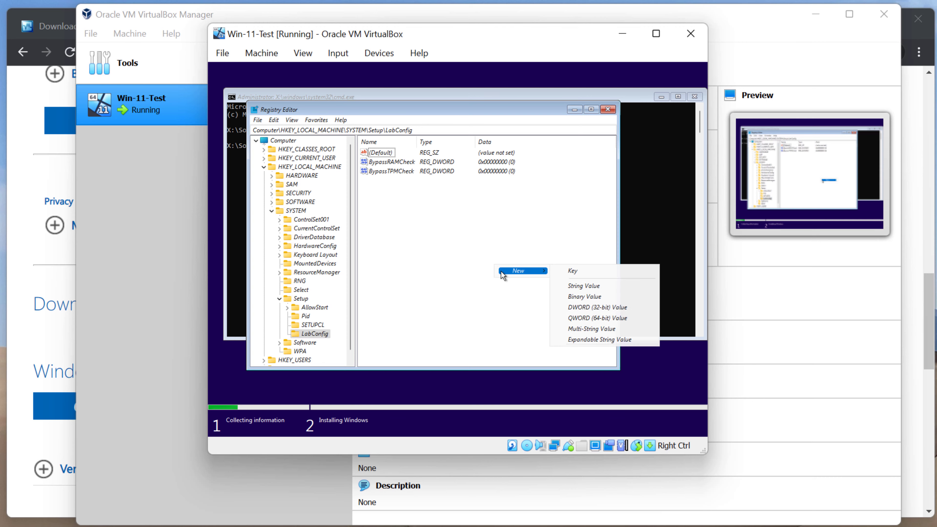
click(577, 307)
text(B)
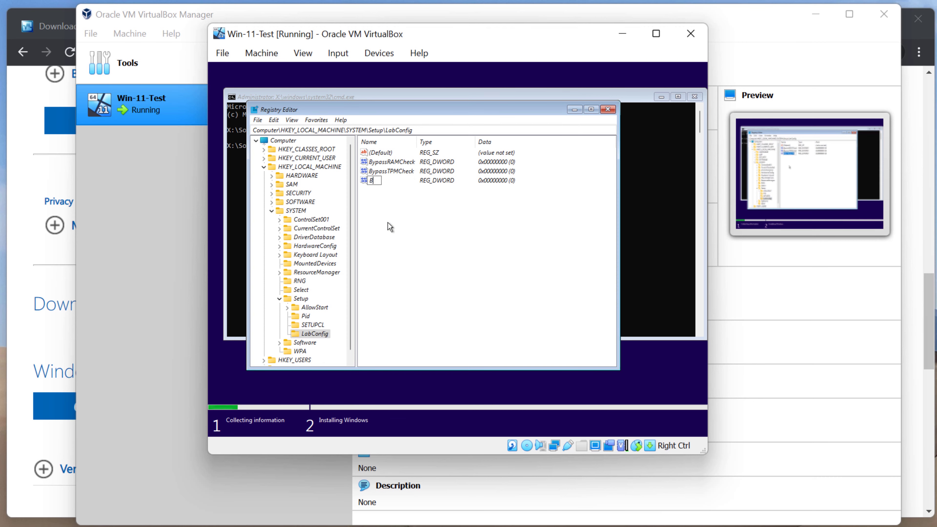
text(ypassSecureBootCheck)
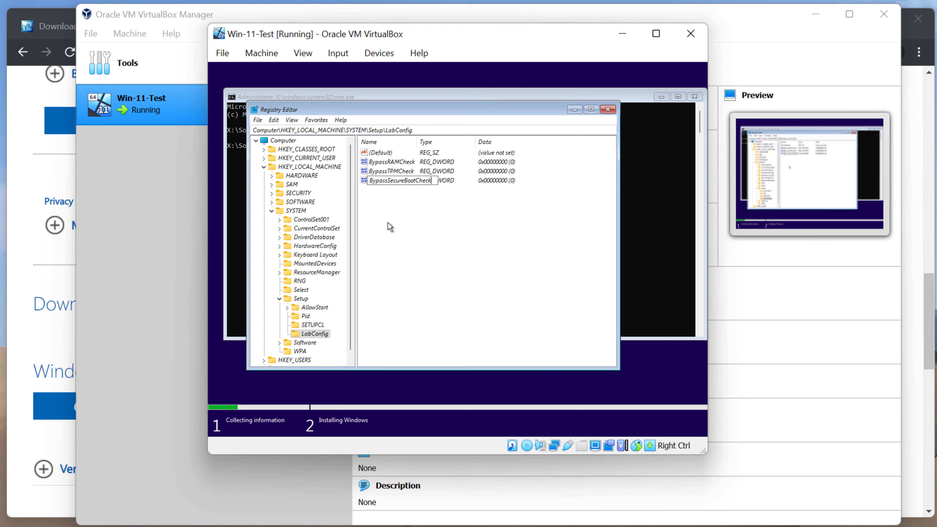
key(Return)
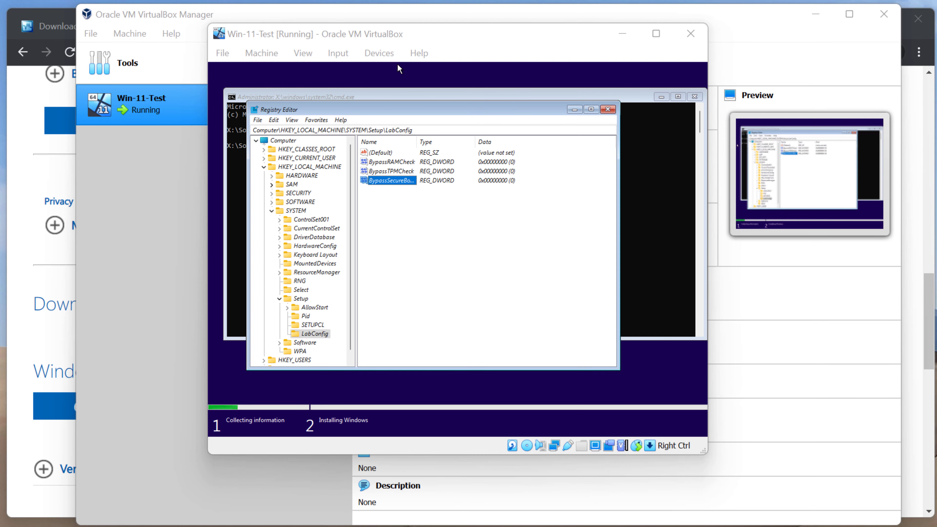
Set the data of BypassRAMCheck, BypassTPMCheck and BypassSecureBoot each to 1
double_click(391, 162)
text(1)
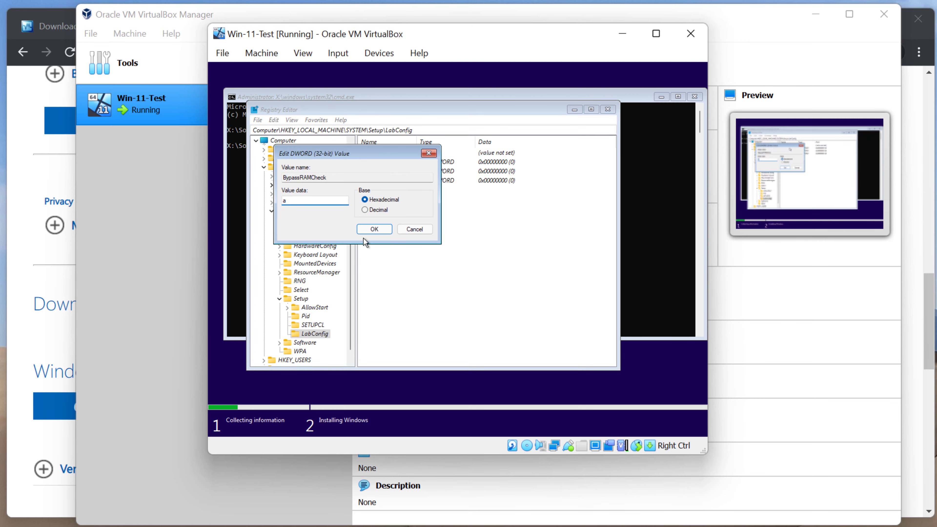
key(BackSpace)
text(1)
click(374, 230)
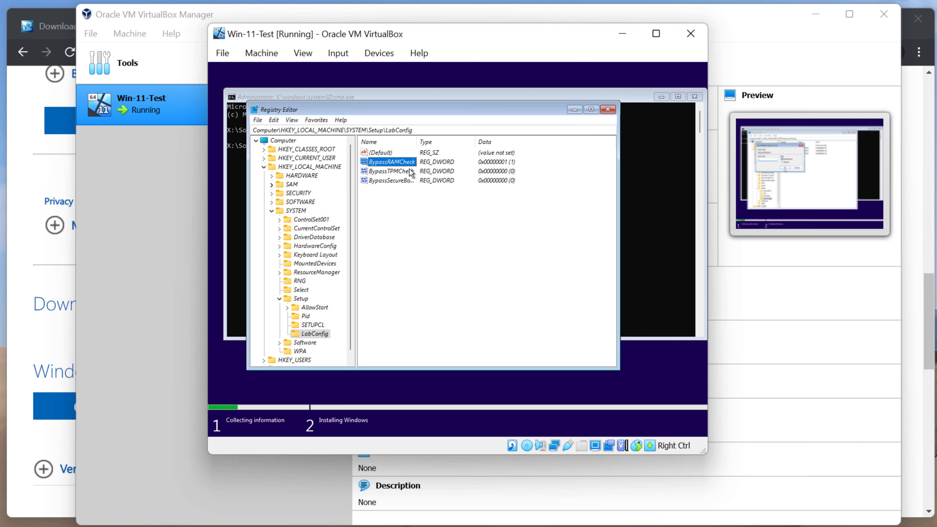
double_click(409, 171)
text(1)
click(374, 229)
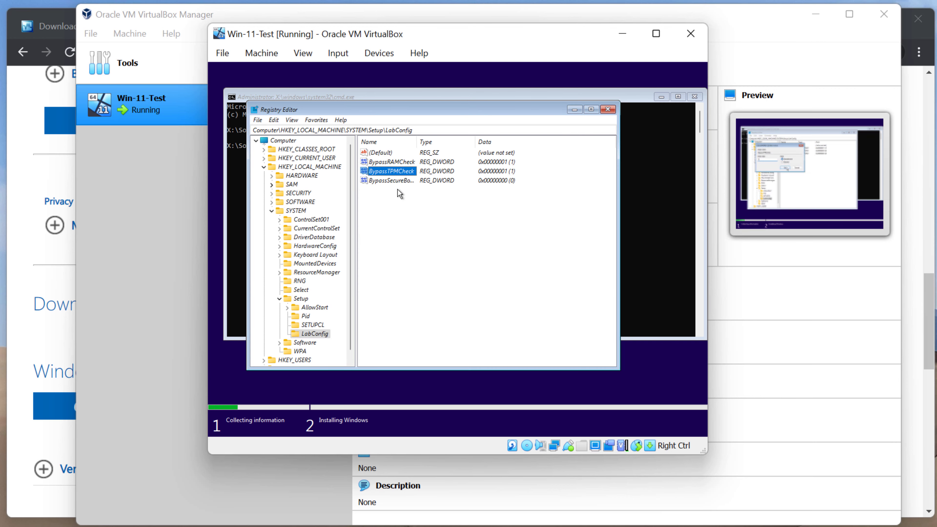
double_click(391, 180)
text(1)
click(374, 229)
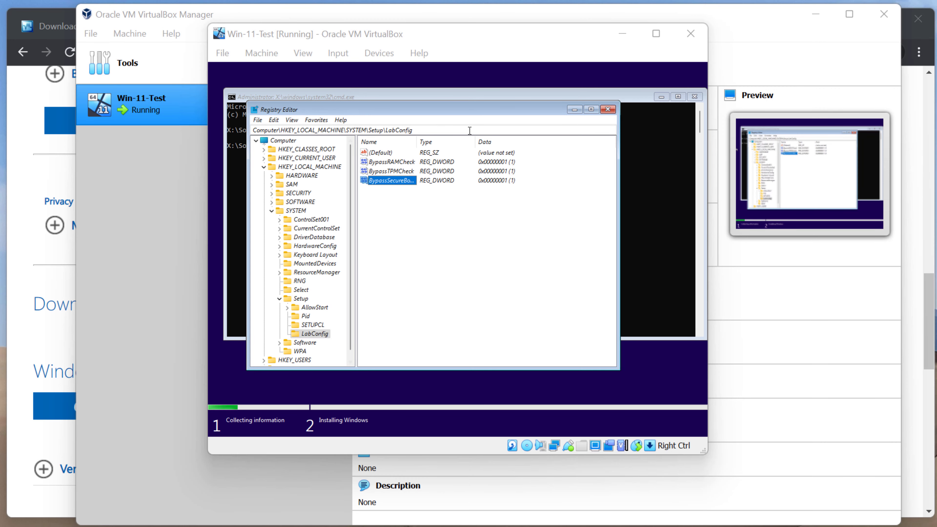
Close Registry Editor and the command prompt, then quit the failed Setup attempt
click(607, 109)
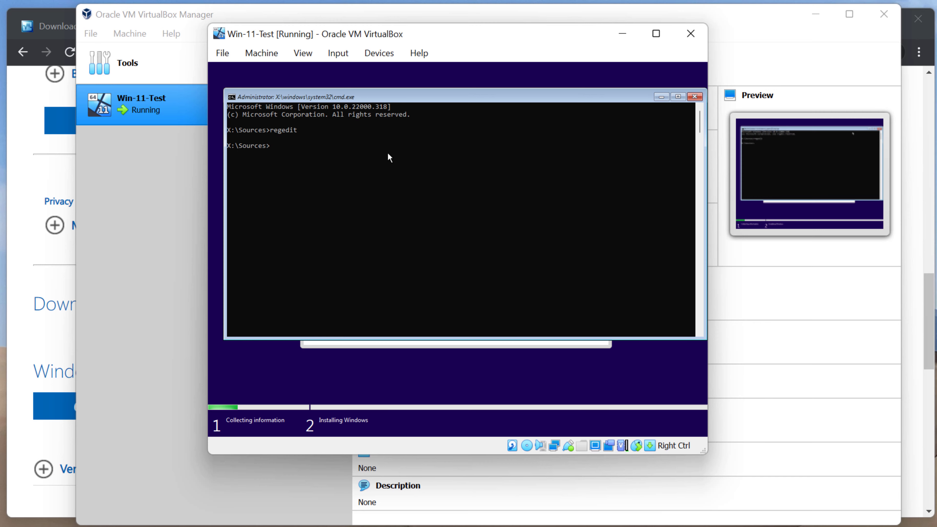
click(694, 97)
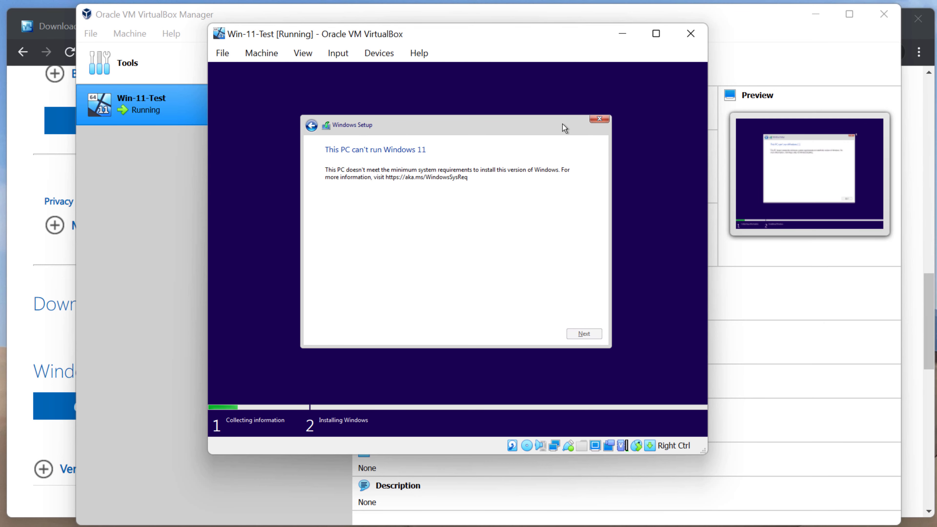
click(599, 119)
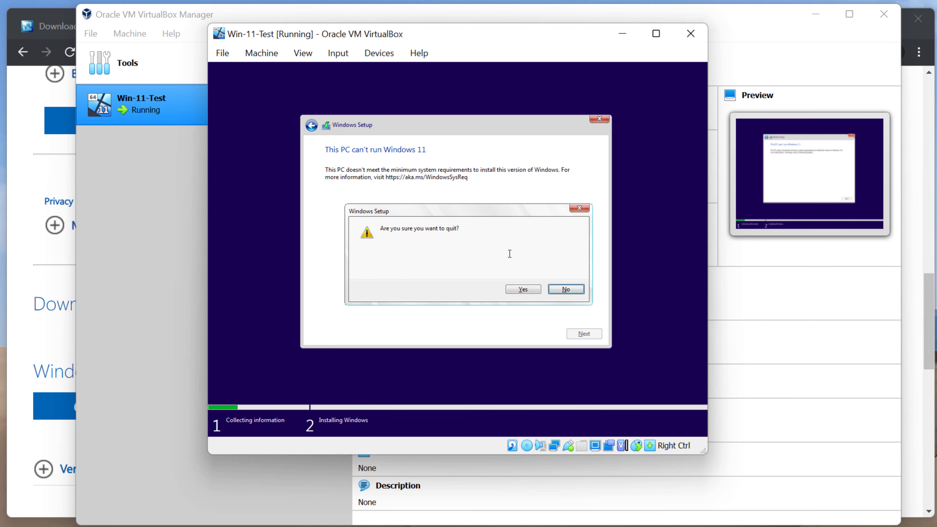
click(532, 291)
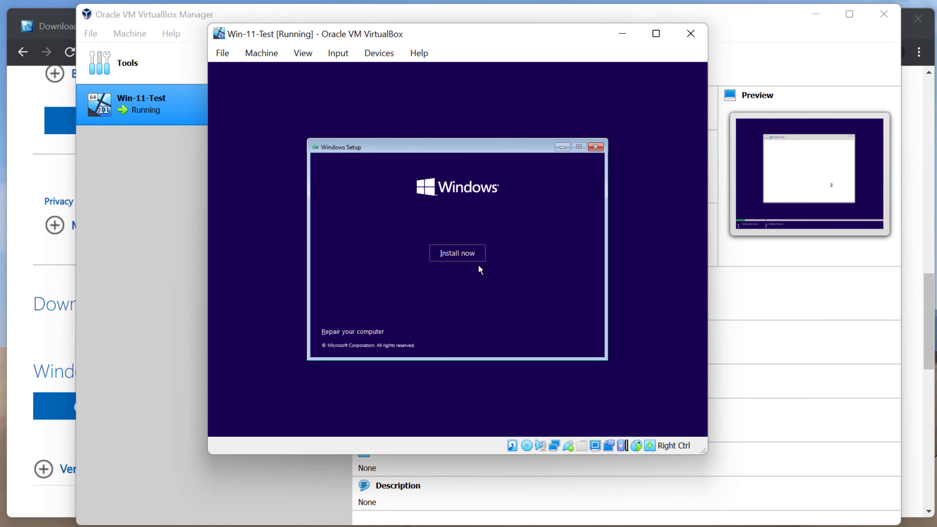
Install without a product key, selecting Windows 11 Pro and accepting the license terms
click(472, 256)
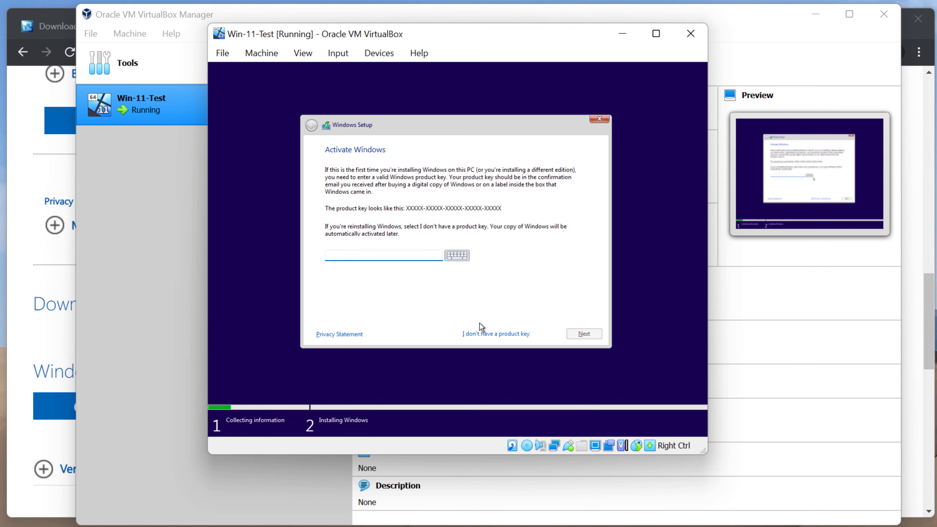
click(481, 332)
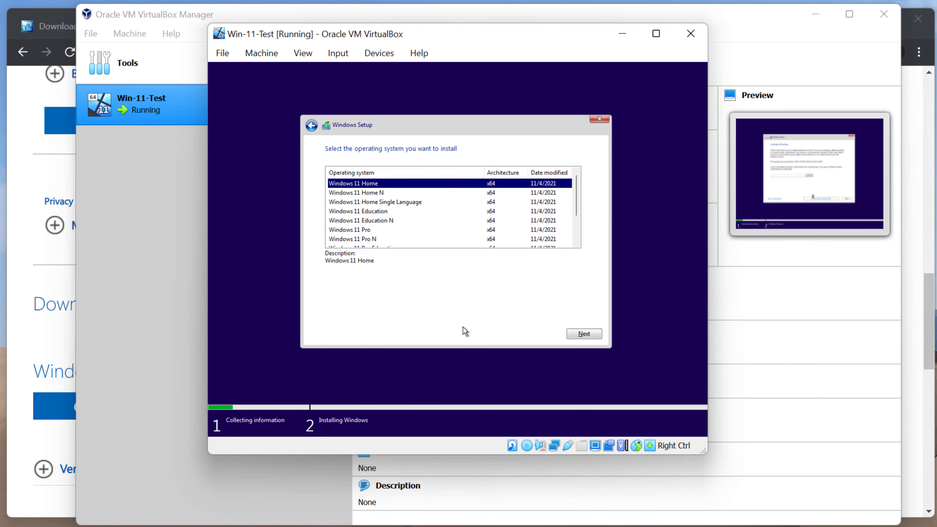
click(383, 230)
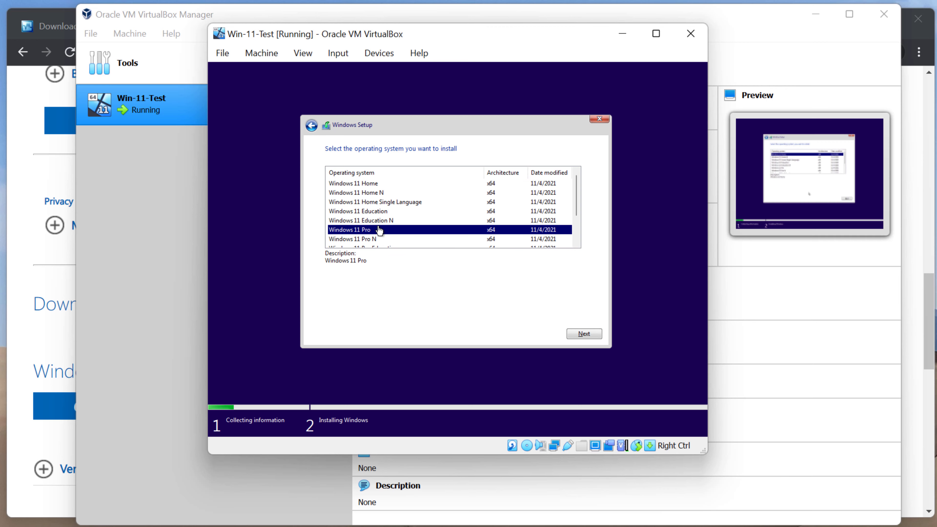
click(576, 327)
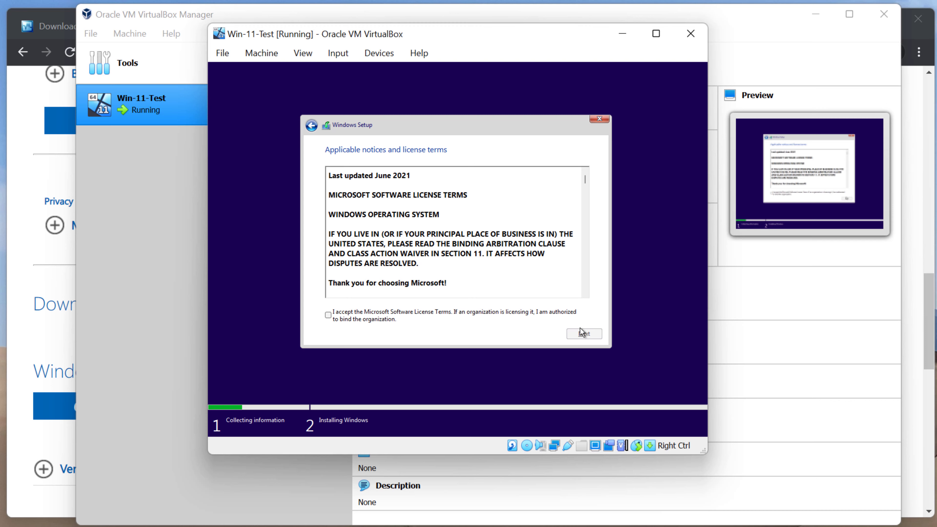
click(368, 315)
click(568, 335)
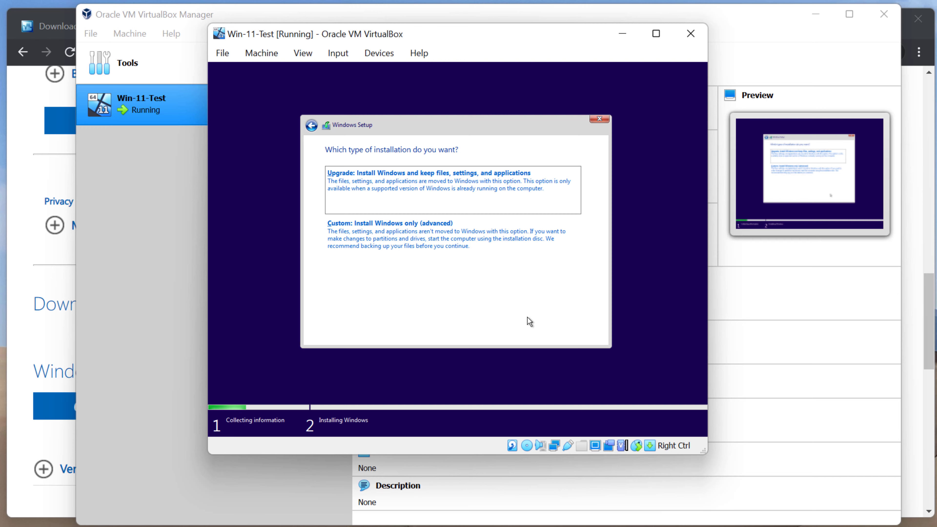
Choose Custom: Install Windows only and install onto Drive 0's 80 GB unallocated space
click(476, 242)
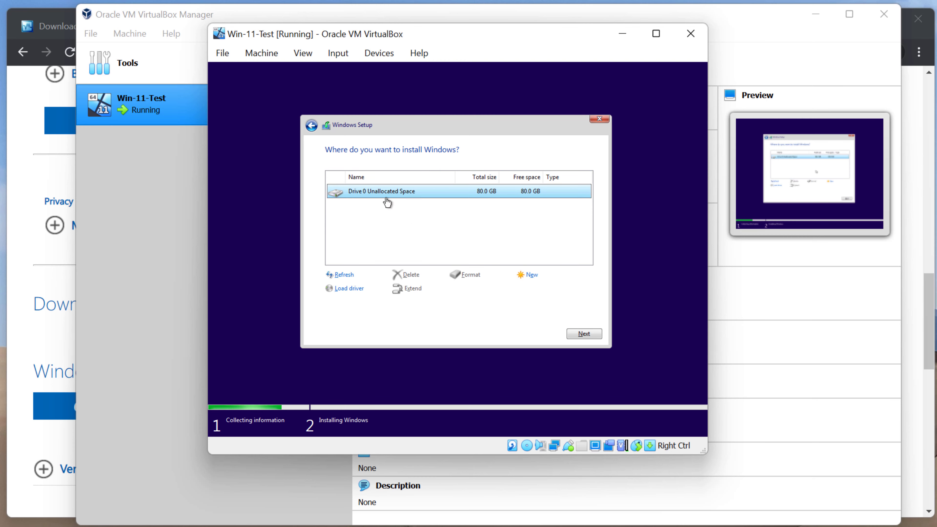
click(583, 334)
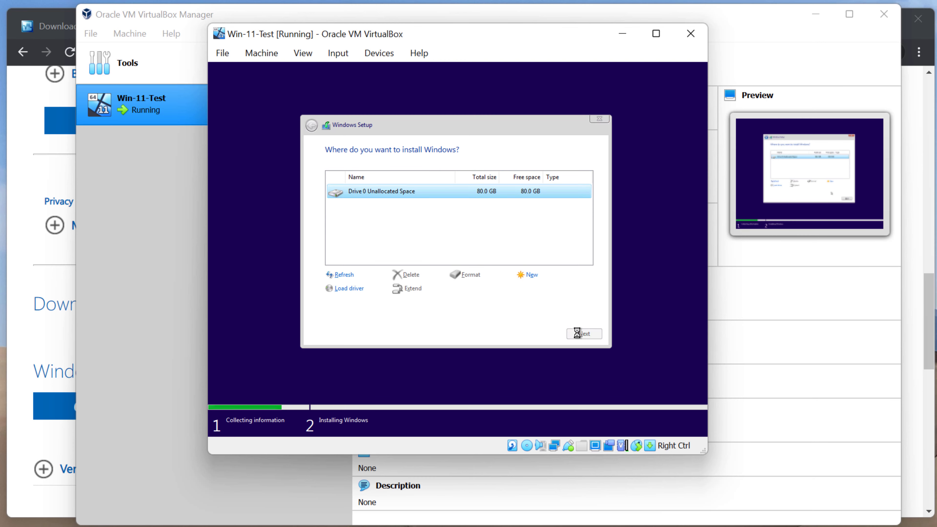
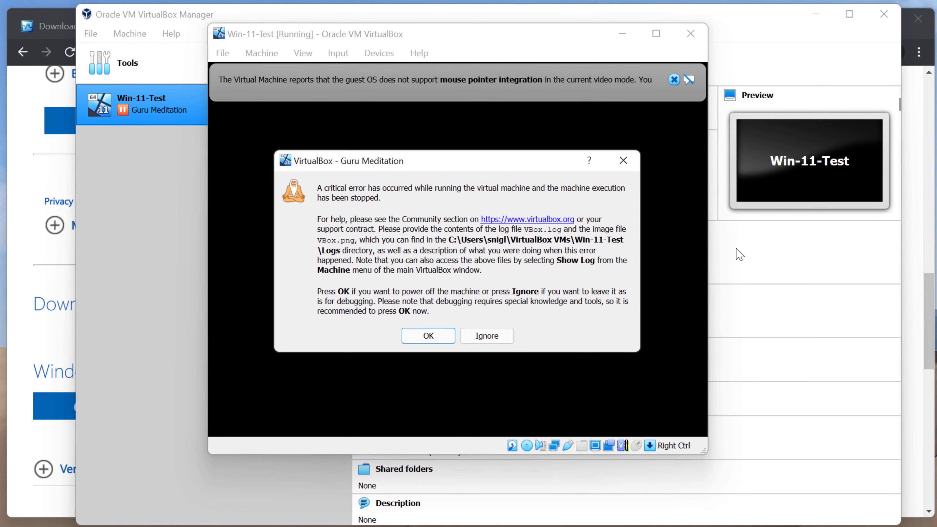
Power off the crashed Win-11-Test VM from the Guru Meditation dialog and start it again
click(428, 335)
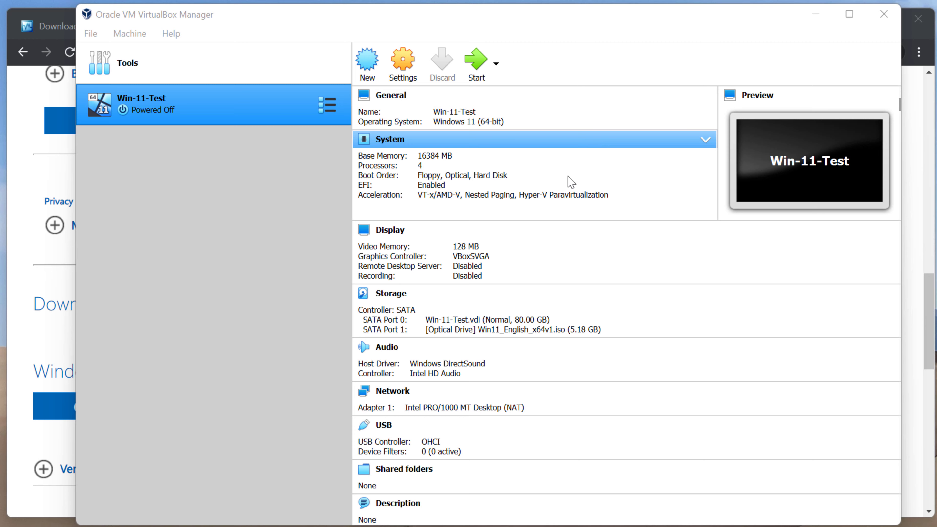
click(480, 70)
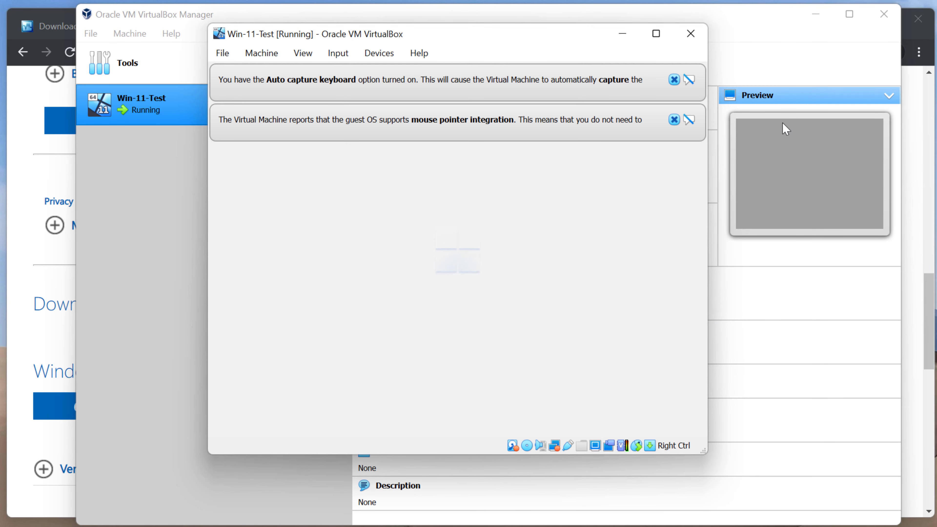
Dismiss the VirtualBox notices, keep United States region and US keyboard, and skip a second layout
click(674, 119)
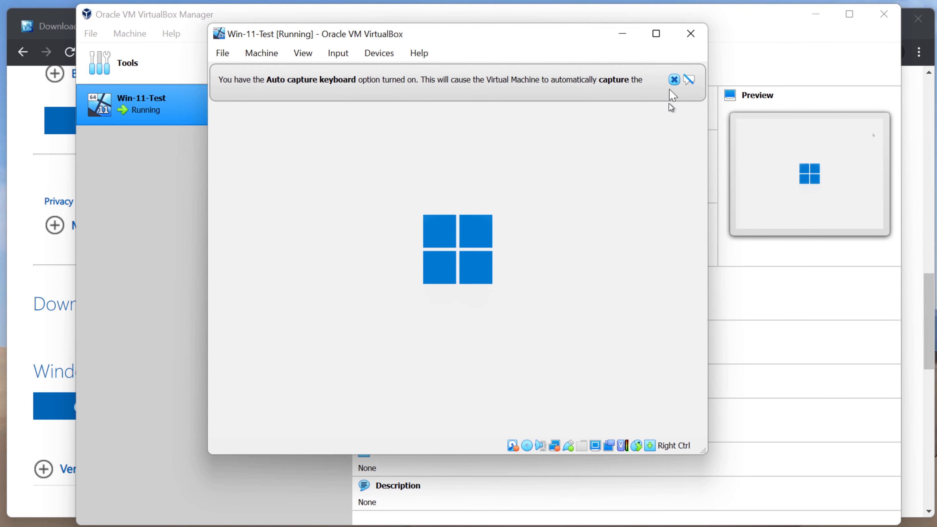
click(673, 79)
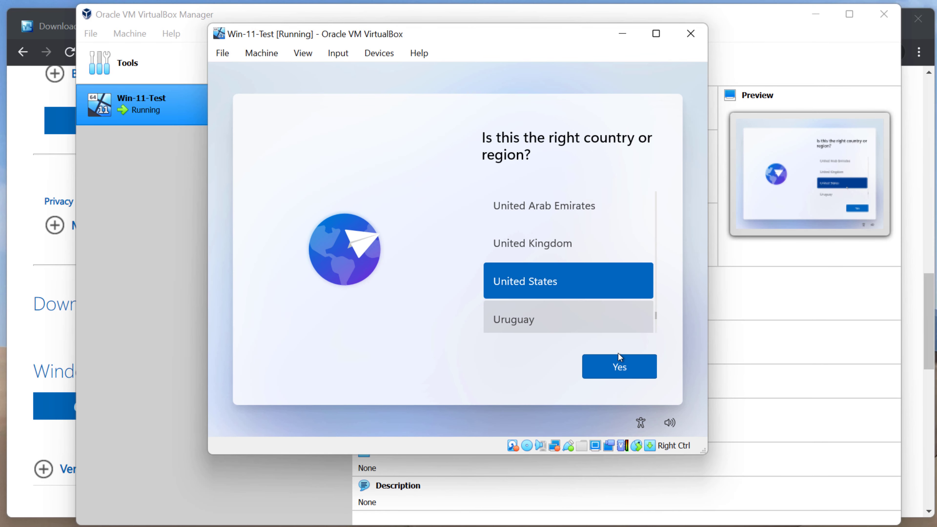
click(630, 372)
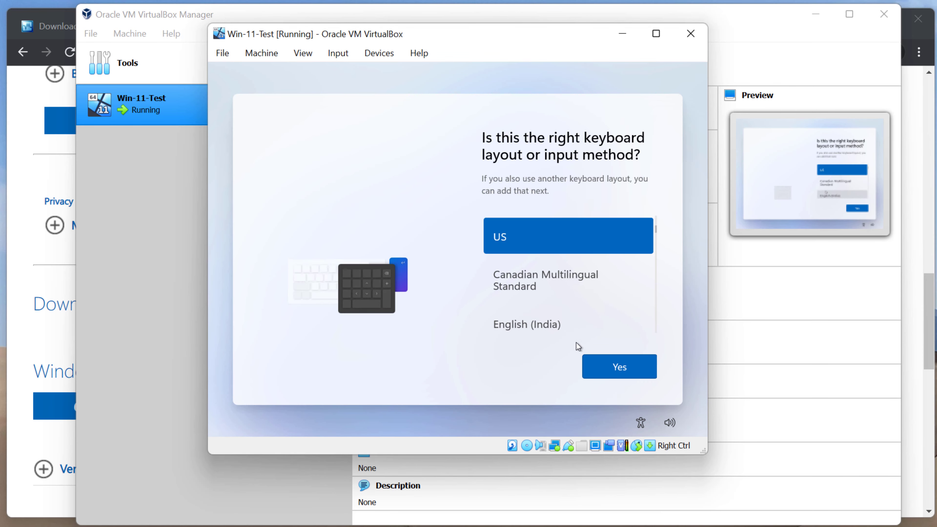
click(608, 362)
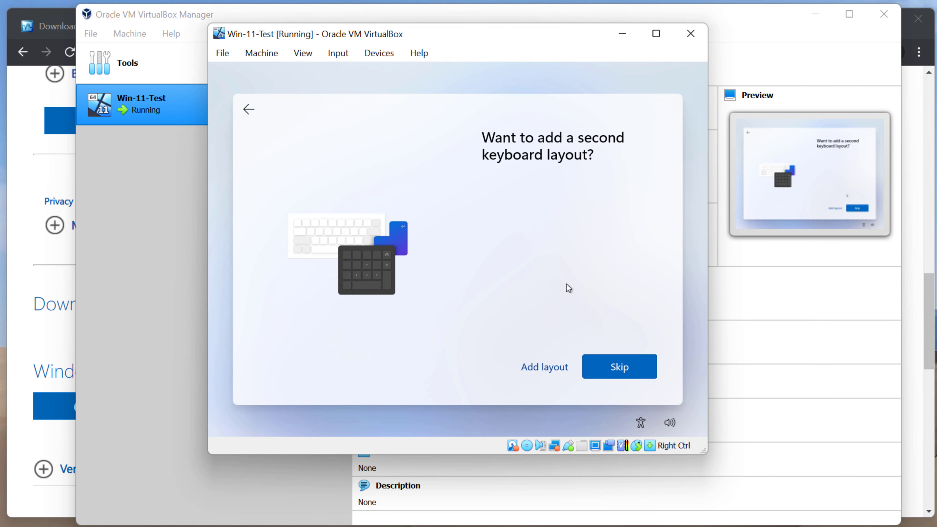
click(601, 360)
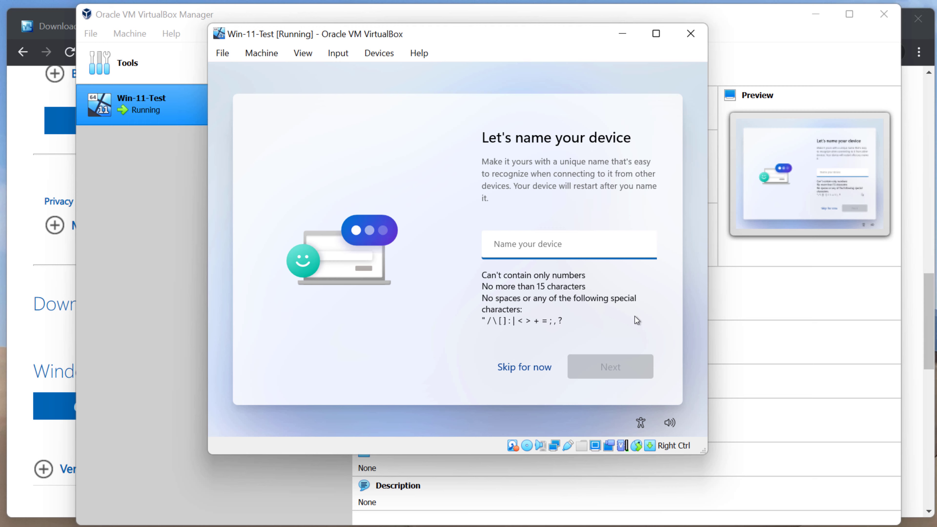
Name the device 'win-11-test', then let VirtualBox capture mouse and keyboard during the restart
text(win-11)
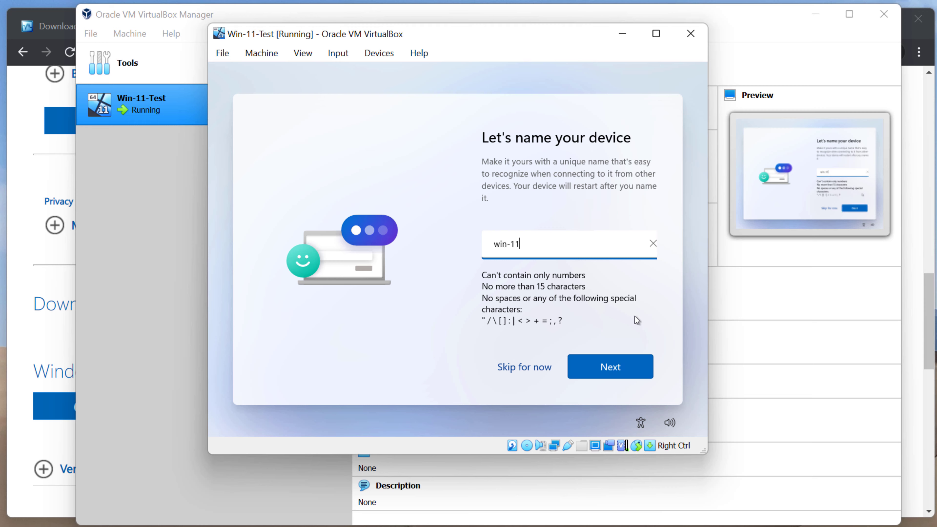
text(-test)
click(641, 367)
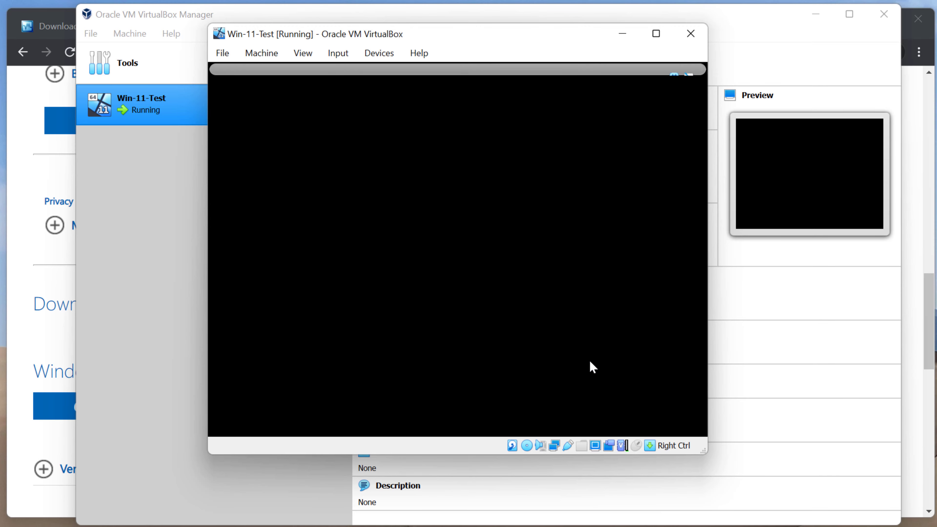
click(575, 358)
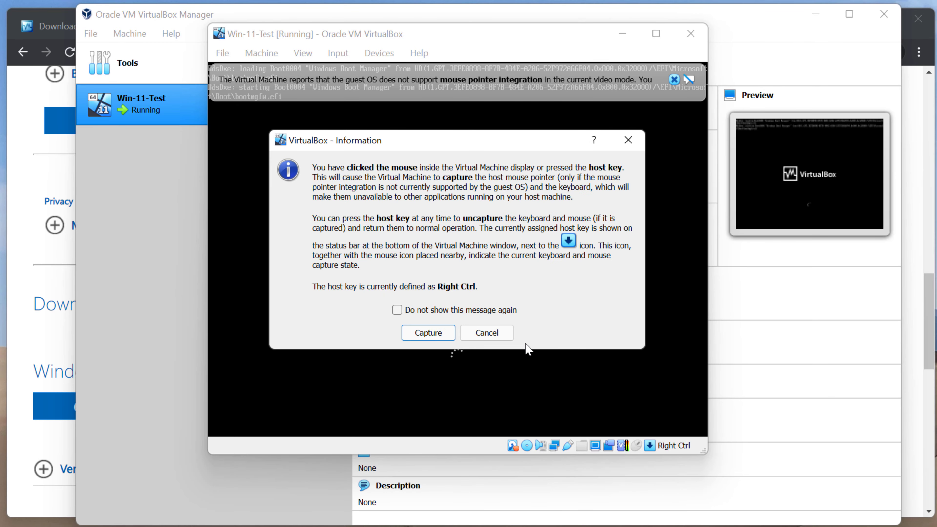
click(445, 331)
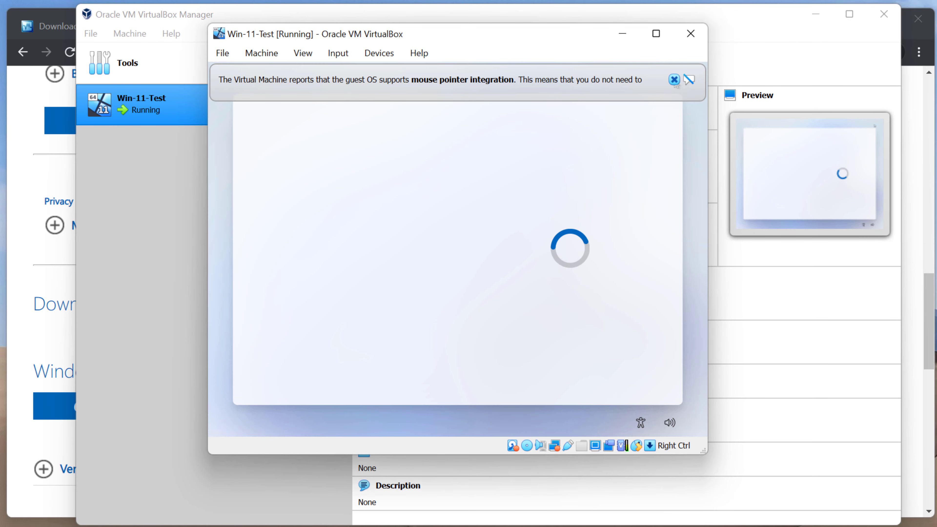
click(657, 123)
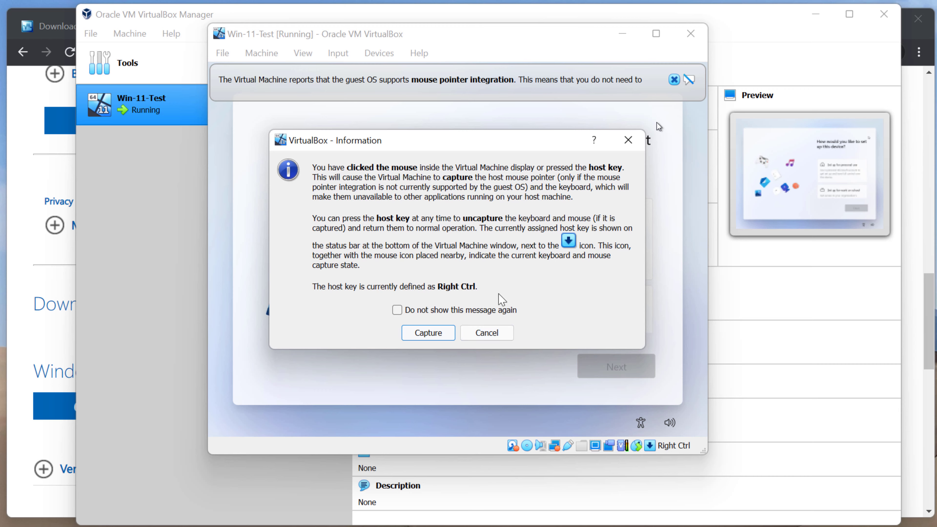
click(430, 331)
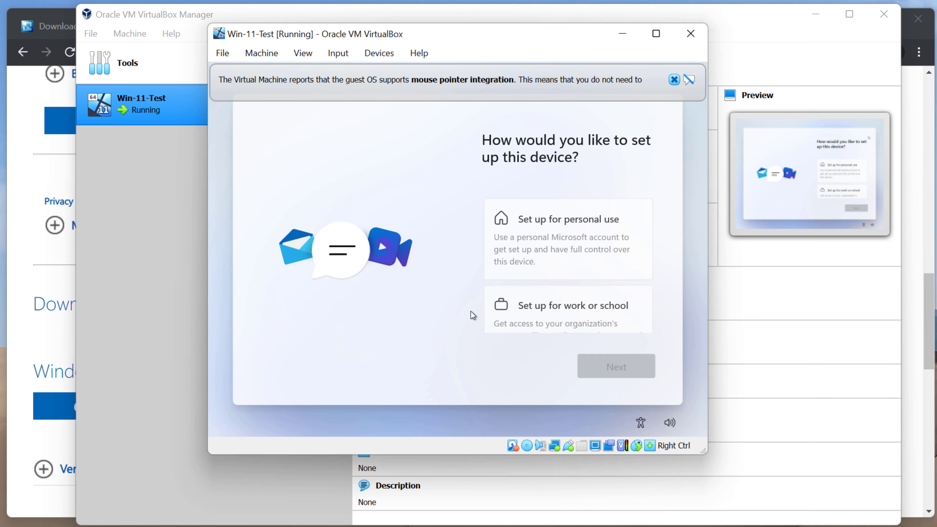
Choose personal use, pick Offline account under Sign-in options, and skip the Microsoft sign-in
click(674, 79)
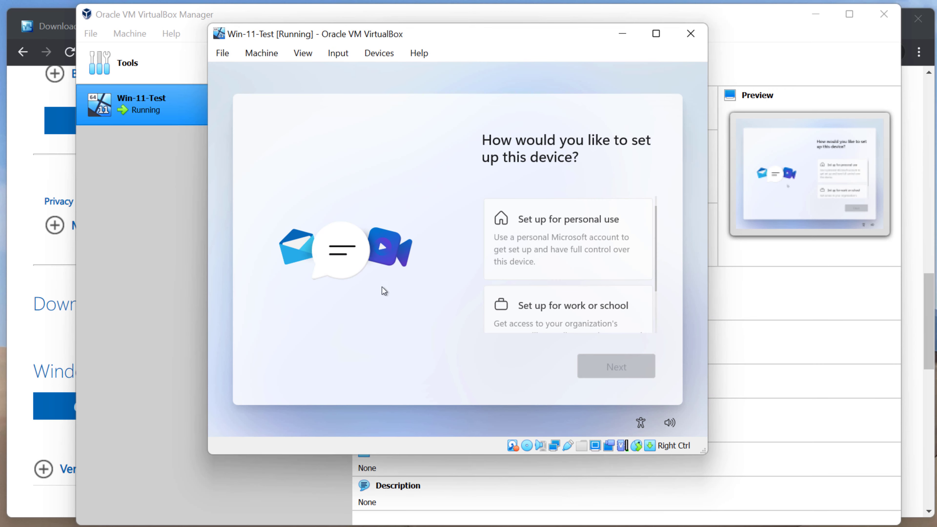
click(560, 248)
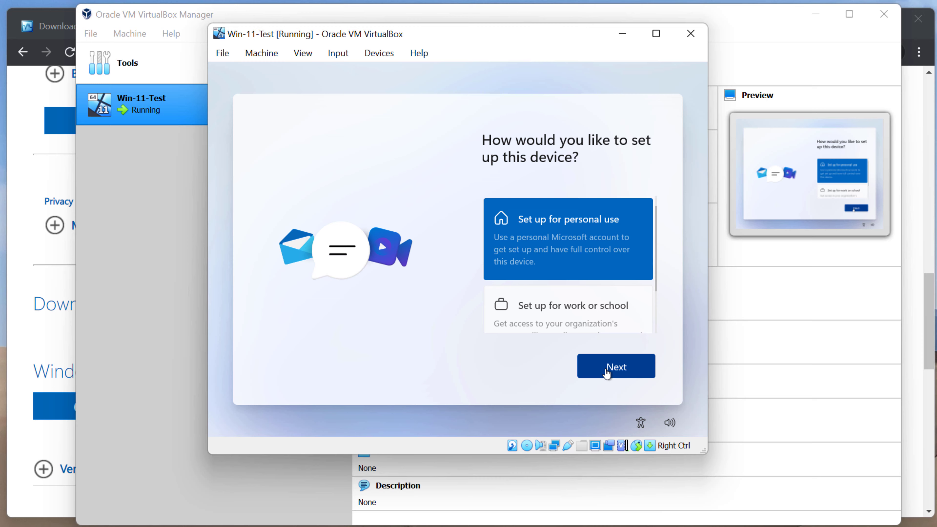
click(606, 370)
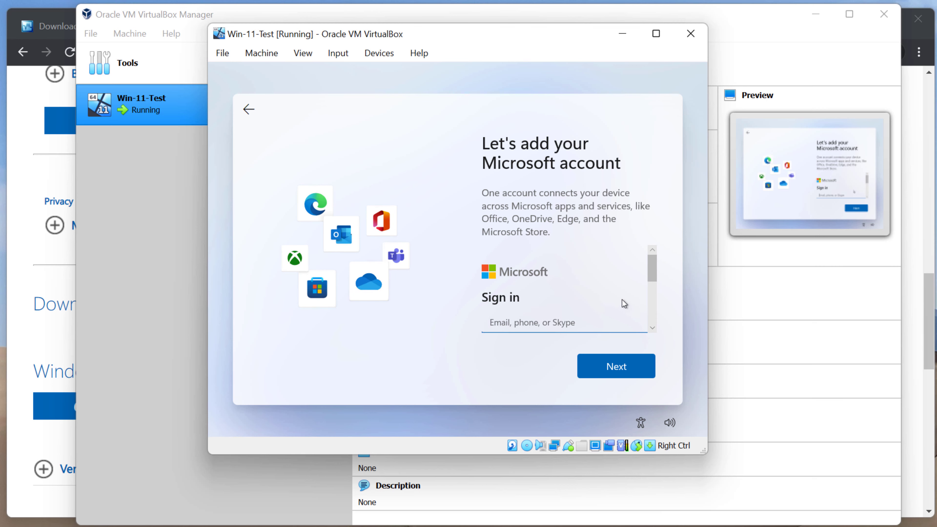
drag(650, 279, 647, 301)
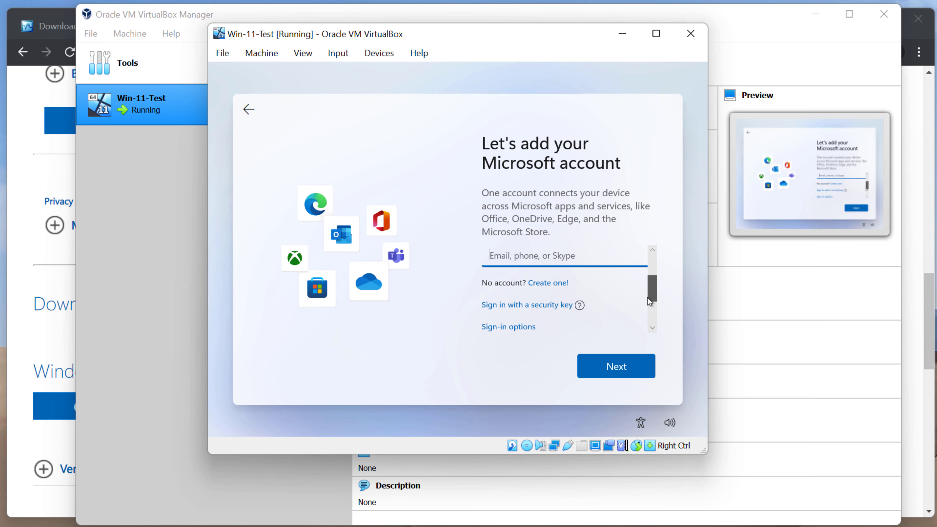
drag(648, 297, 650, 293)
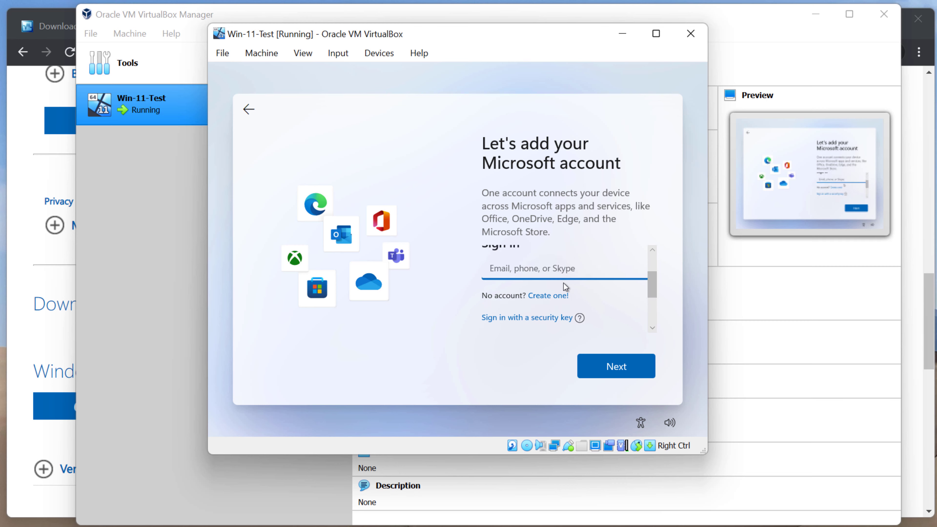
scroll(564, 284, down, 1)
click(500, 330)
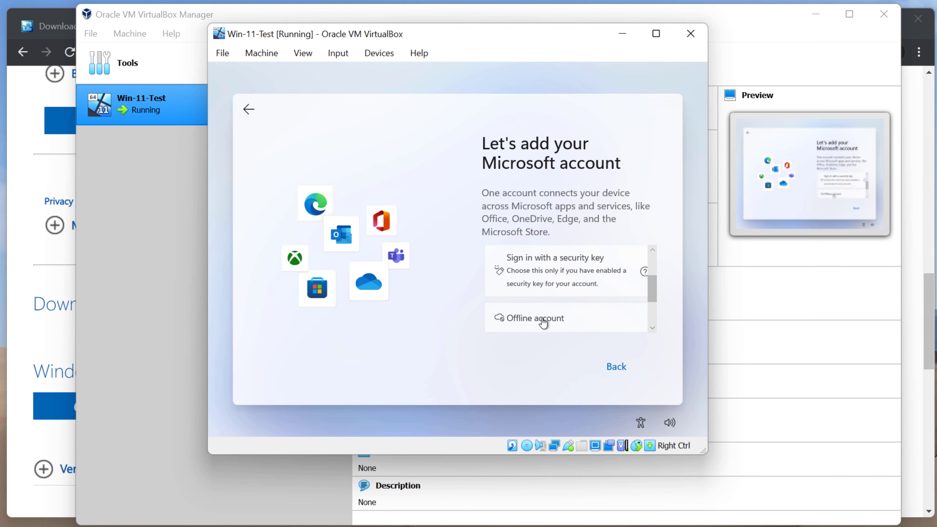
click(543, 319)
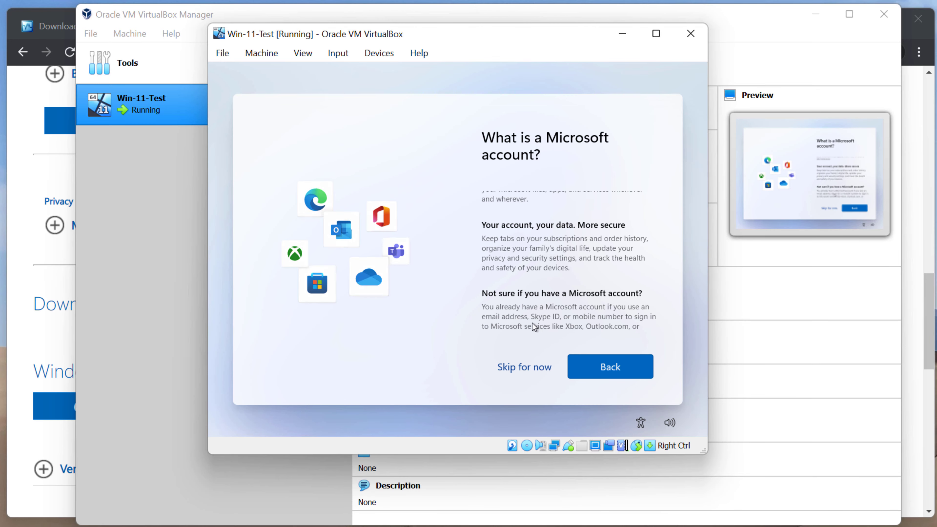
click(530, 368)
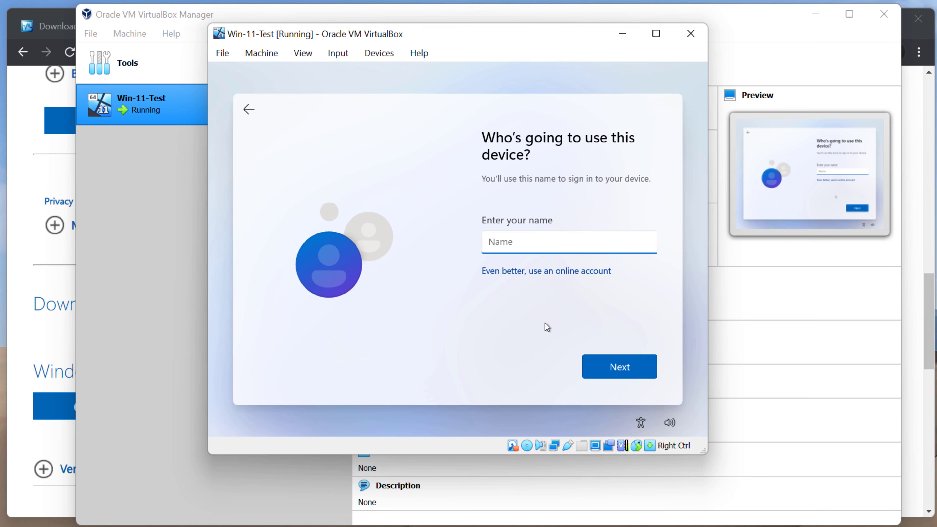
Enter the local user name, then type and confirm the account password
text(tim)
key(Return)
text(••)
key(BackSpace)
key(BackSpace)
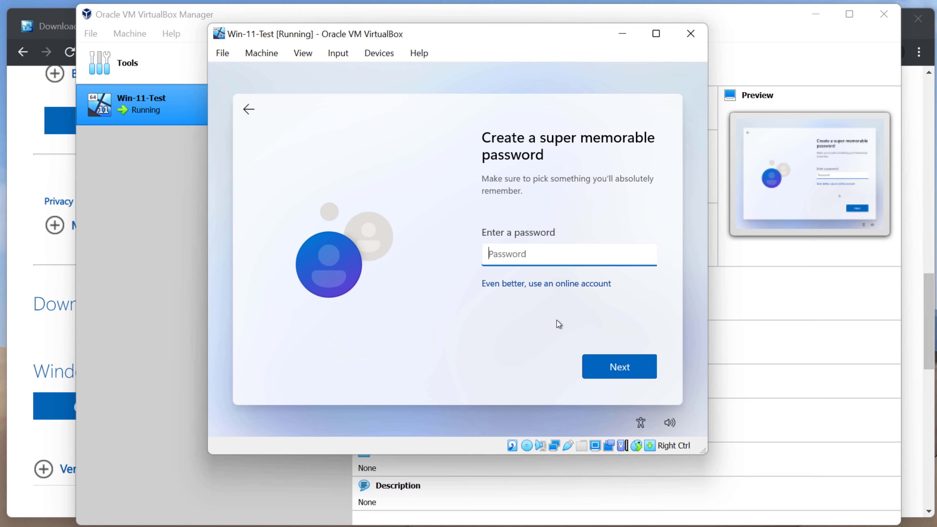
text(••••••••)
key(Return)
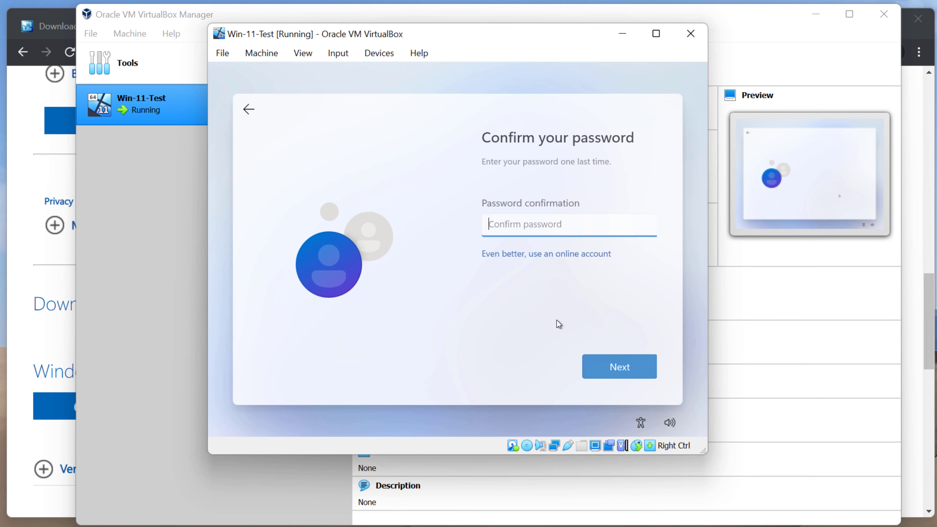
text(••••••••)
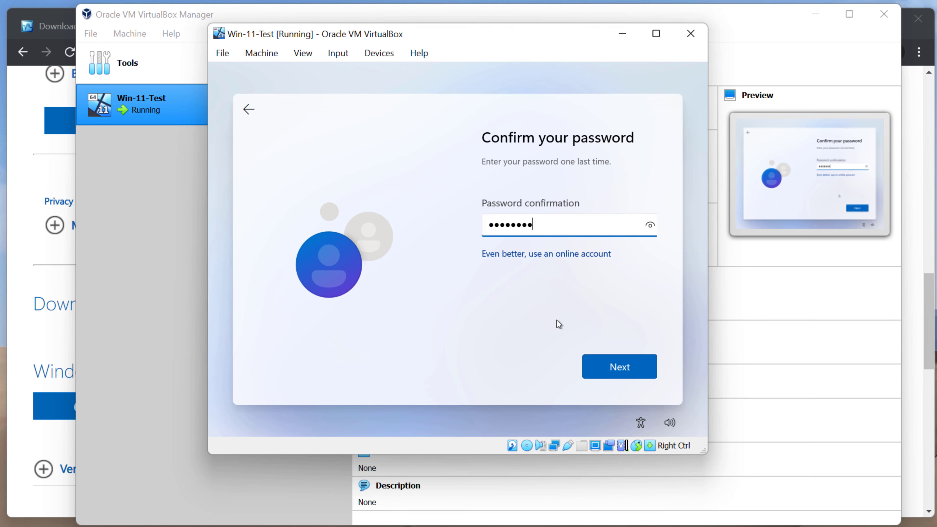
key(Return)
Start the security questions (answer 'test', city and childhood nickname), then switch to online-account setup
click(561, 299)
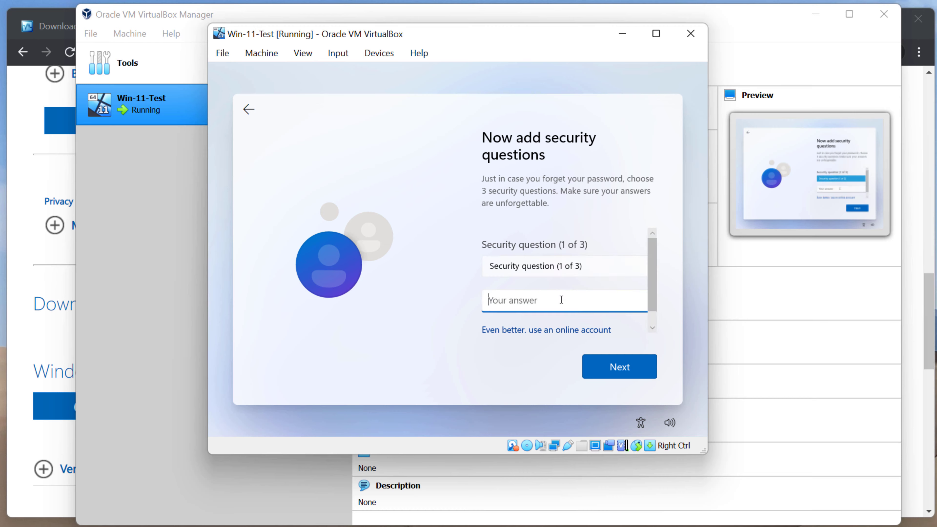
text(test)
click(609, 364)
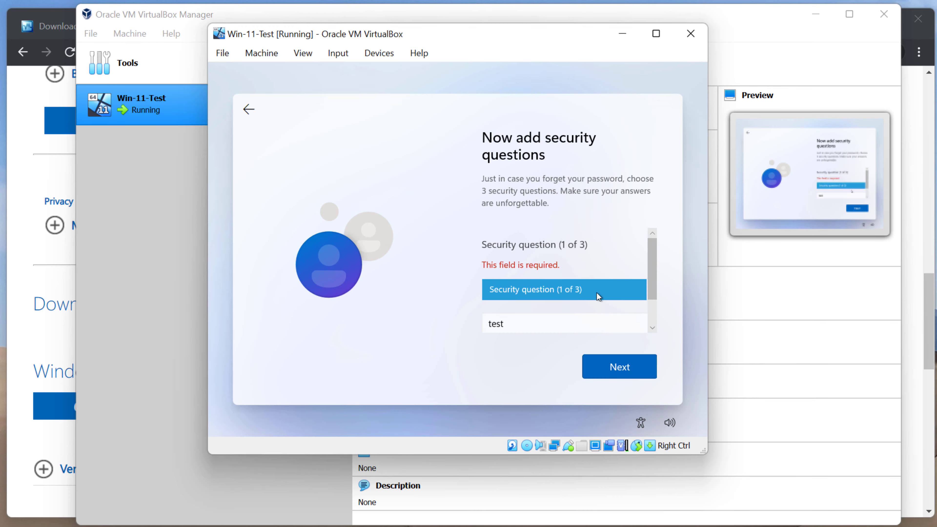
click(597, 293)
click(585, 302)
click(612, 365)
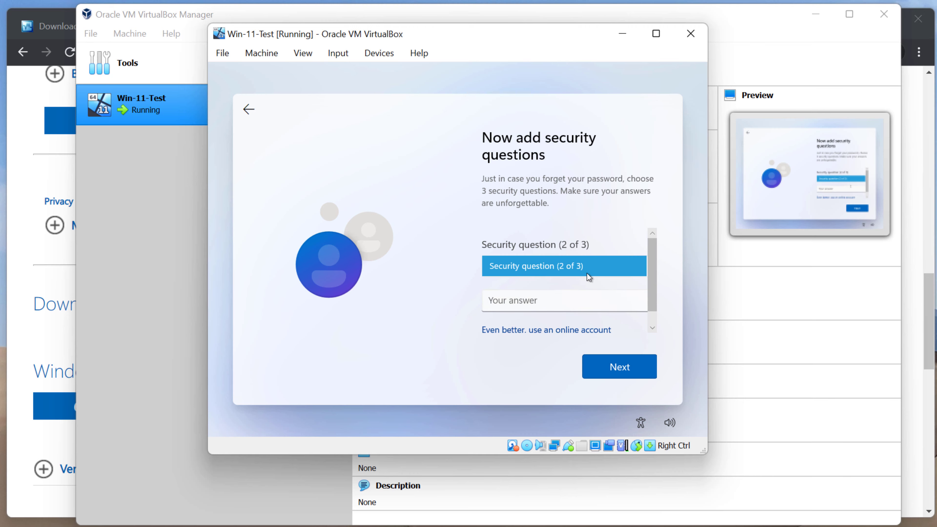
click(587, 272)
click(580, 294)
click(576, 328)
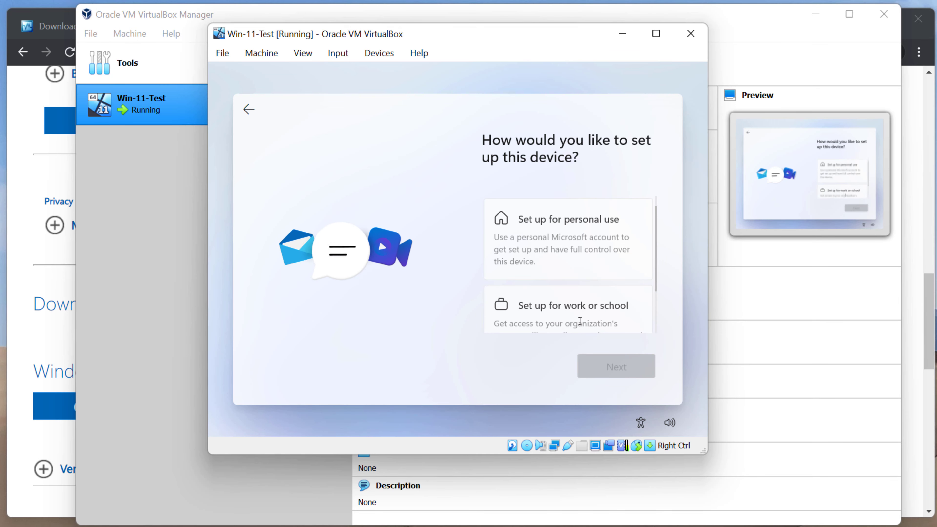
Choose personal use again and pick Offline account from the Sign-in options
click(552, 232)
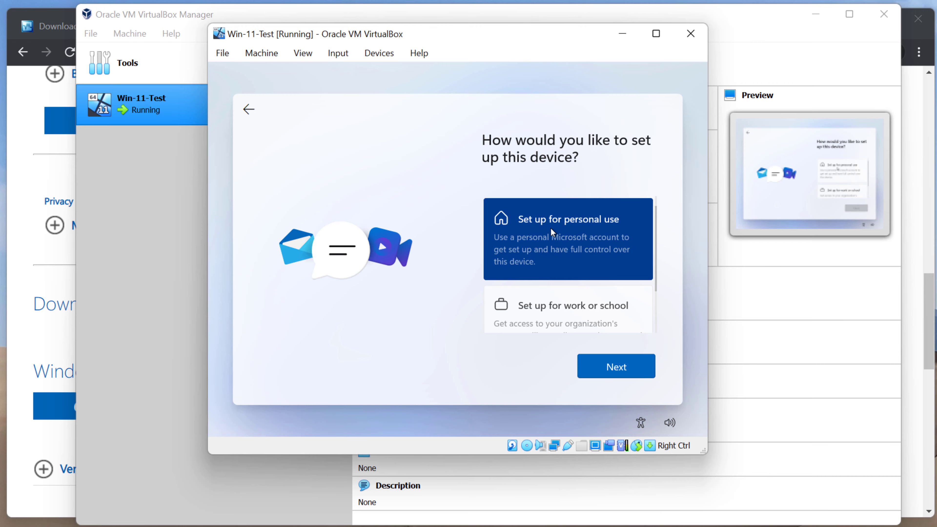
click(607, 360)
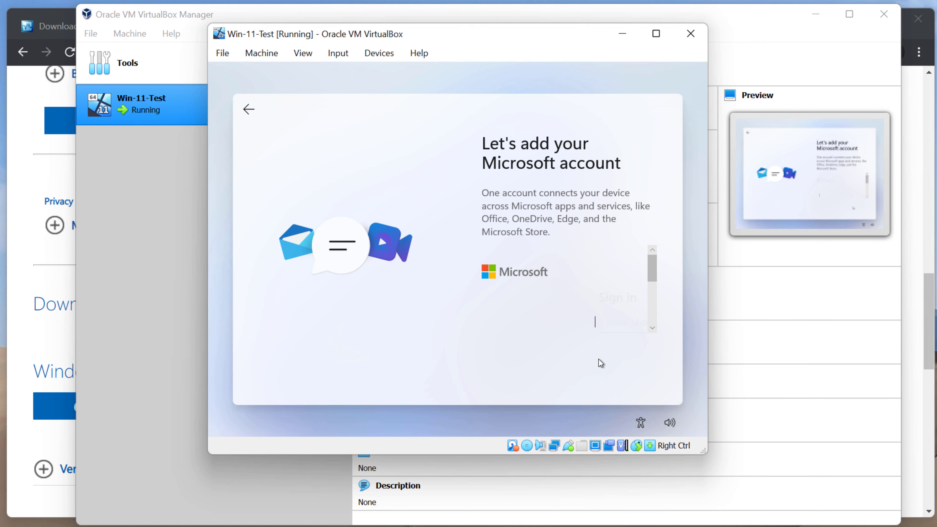
scroll(608, 292, down, 3)
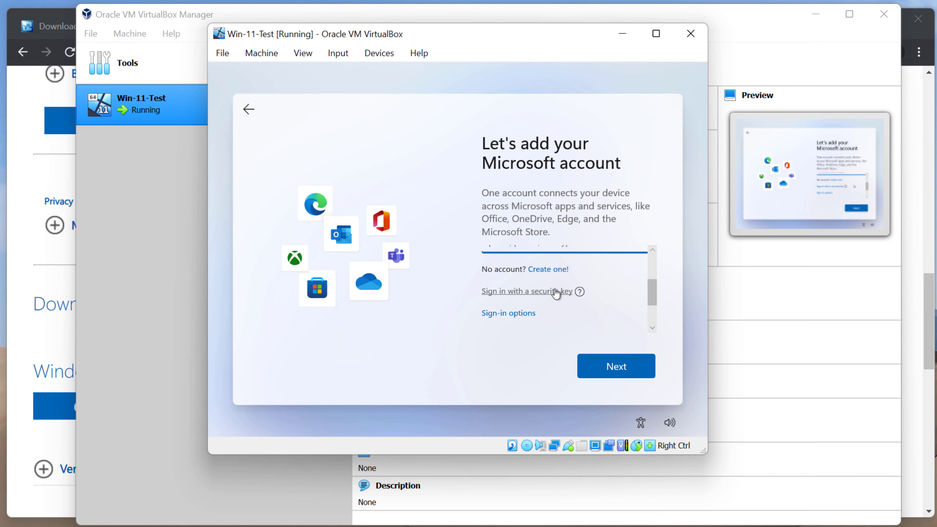
click(512, 320)
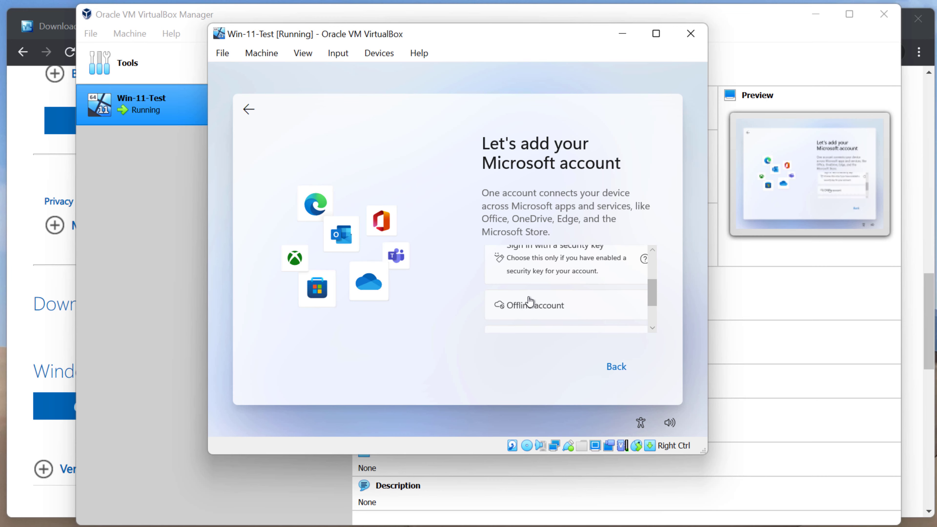
click(531, 302)
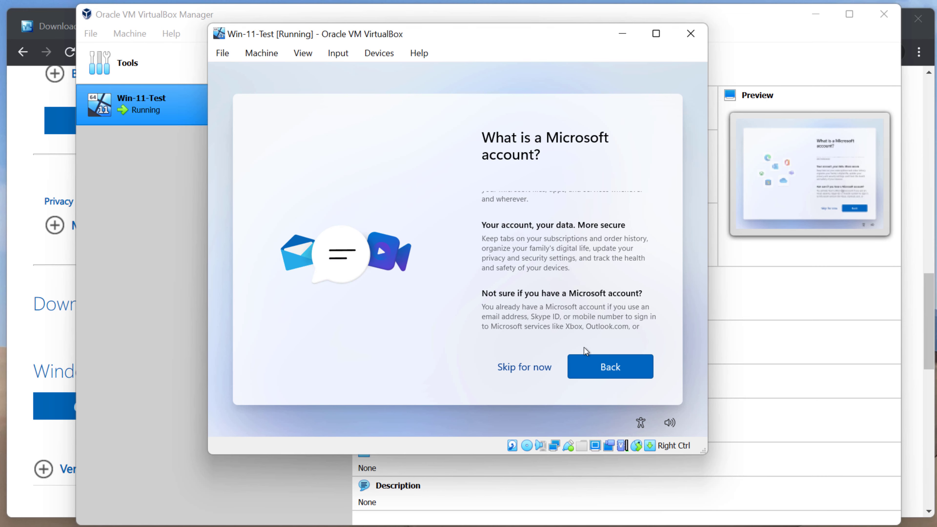
Skip the Microsoft account, enter the local user name, and set and confirm the password
click(548, 368)
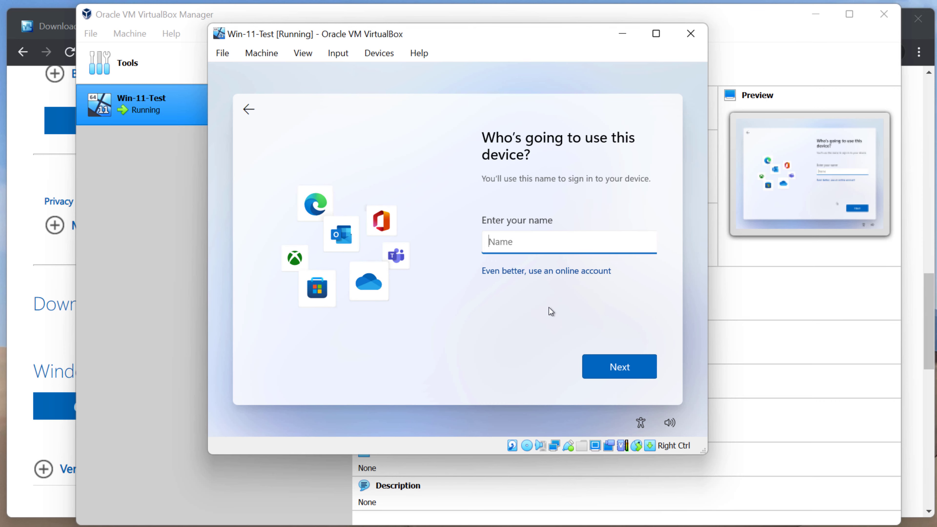
text(Jim)
key(Return)
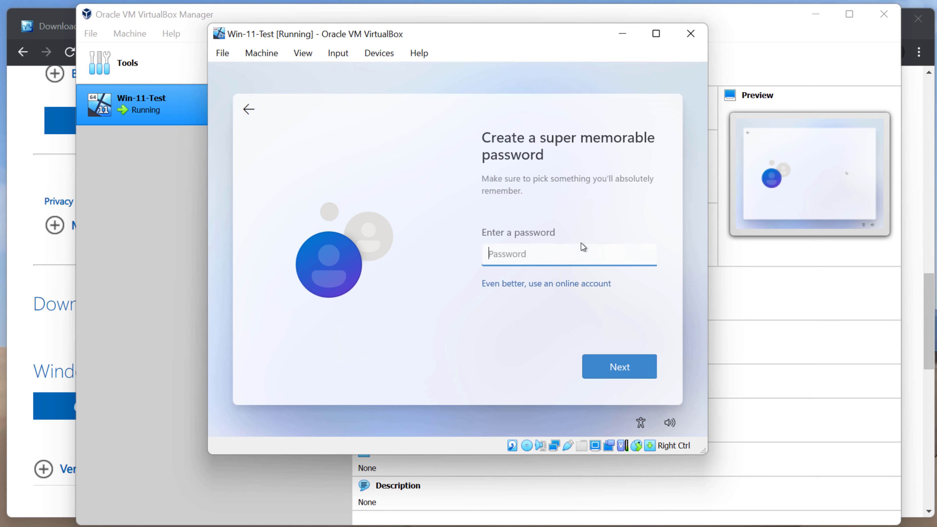
text(•)
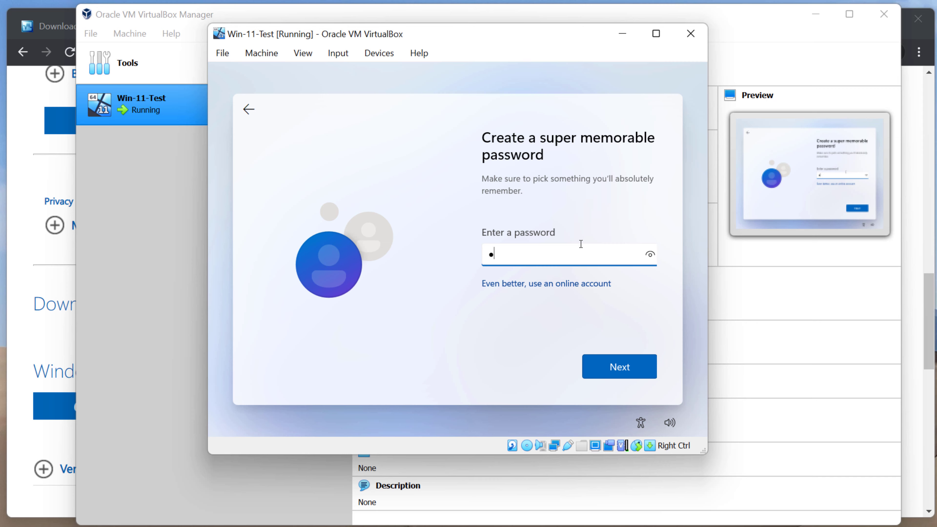
key(BackSpace)
text(••••••••)
key(Return)
text(••••••••)
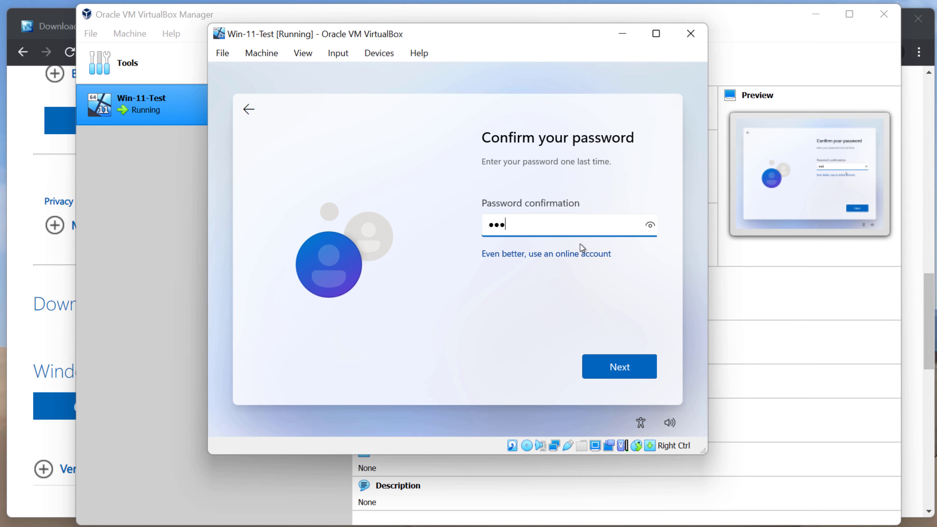
key(Return)
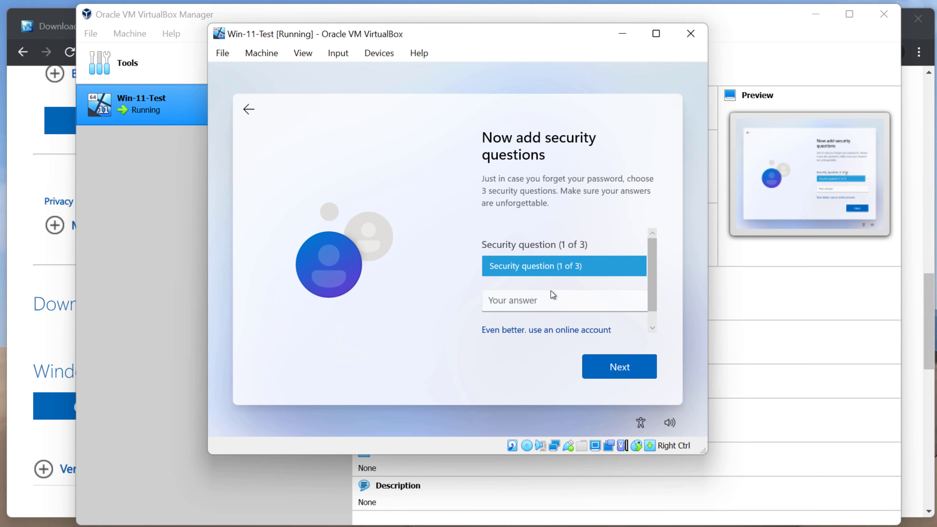
Answer the first pet's name, childhood nickname and city security questions with 'test' each
click(556, 257)
click(550, 282)
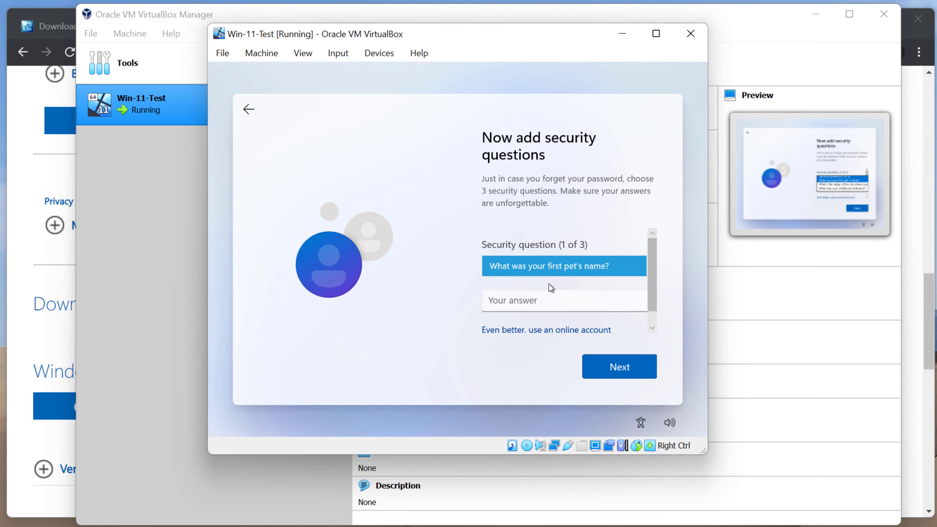
click(548, 300)
text(test)
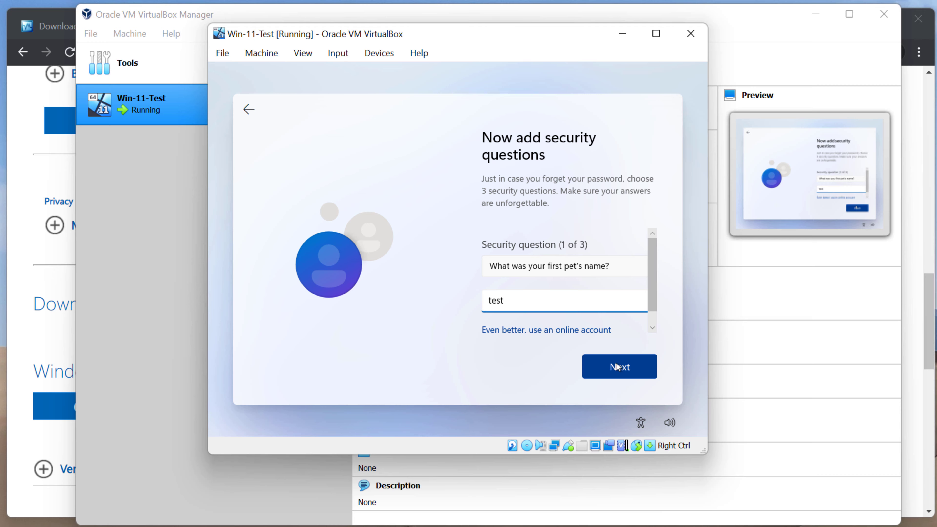
click(616, 363)
click(576, 267)
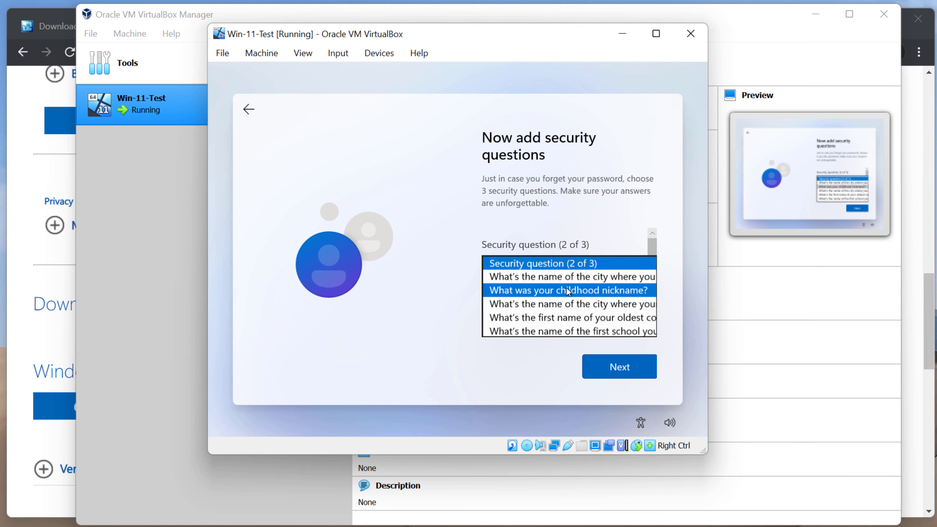
click(567, 292)
click(565, 298)
text(test)
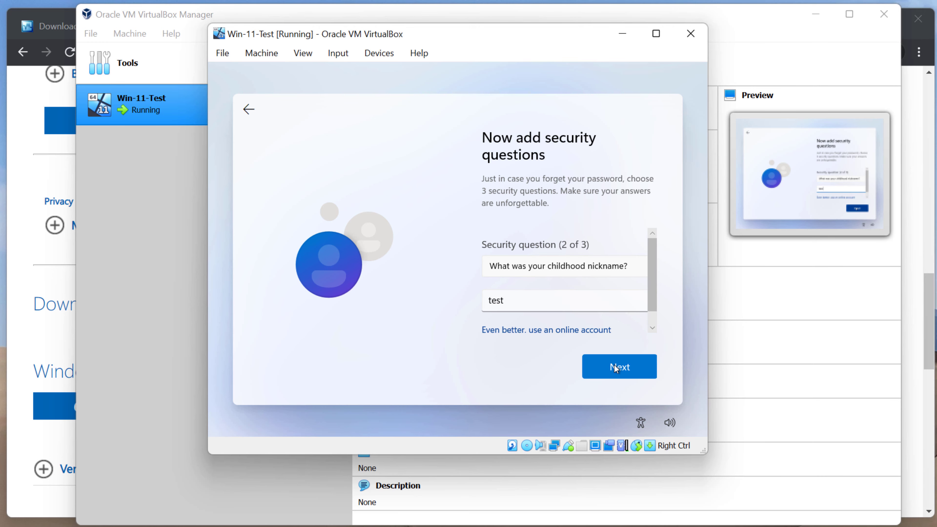
click(615, 365)
click(587, 275)
click(583, 297)
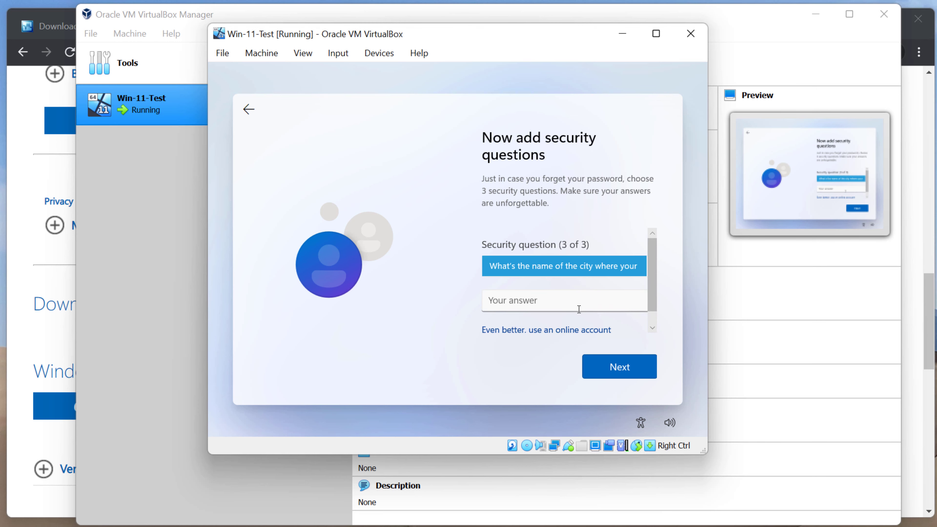
click(580, 299)
text(test)
click(607, 363)
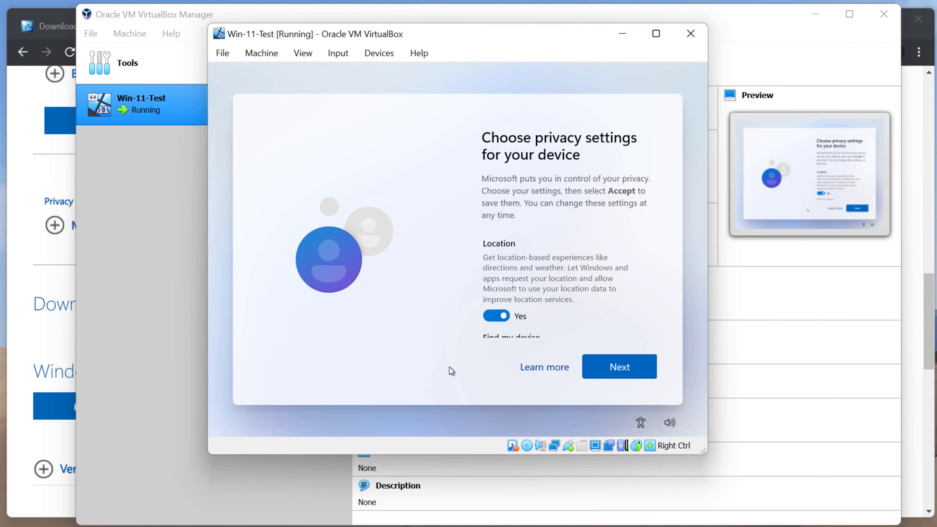
Keep the default privacy settings with Location on and accept them to finish Windows setup
scroll(558, 291, down, 10)
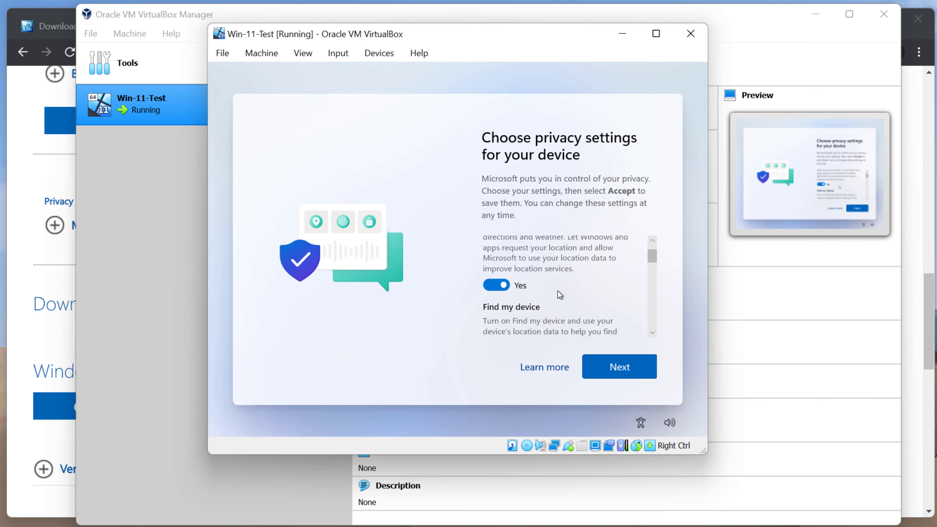
scroll(562, 290, down, 5)
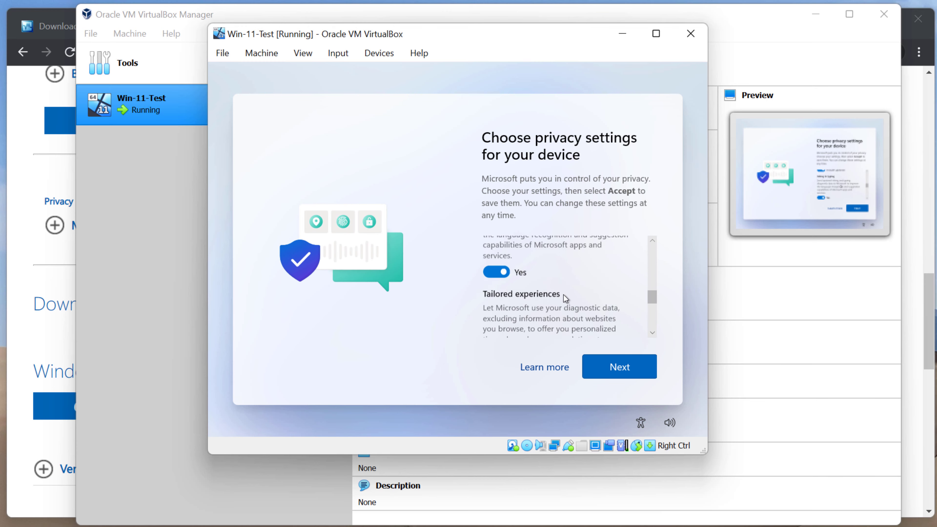
click(623, 377)
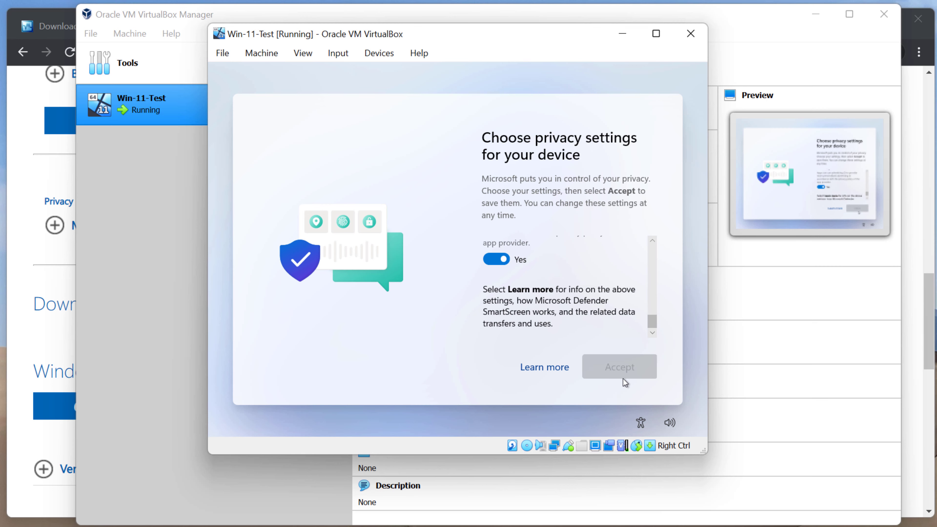
click(624, 376)
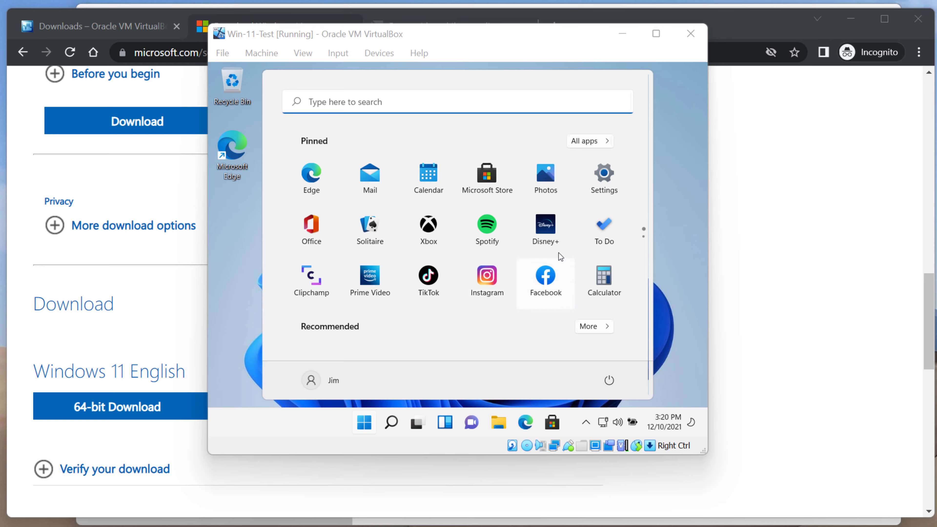
Open Settings > System > About and highlight the 16.0 GB installed RAM value
click(604, 176)
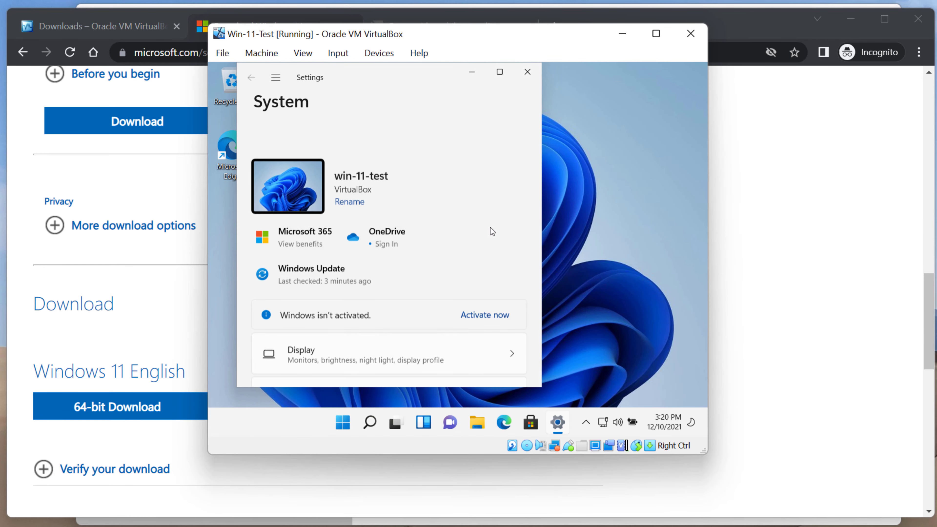
scroll(372, 332, down, 10)
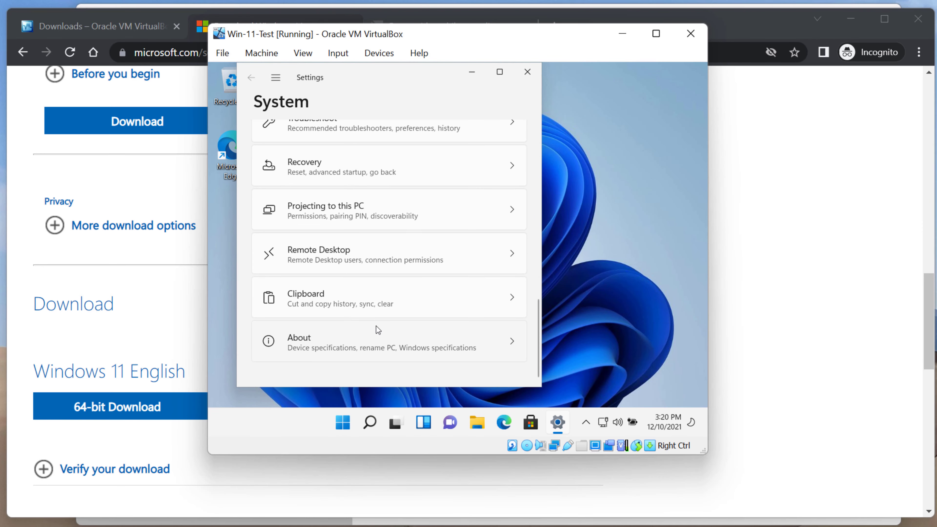
click(298, 340)
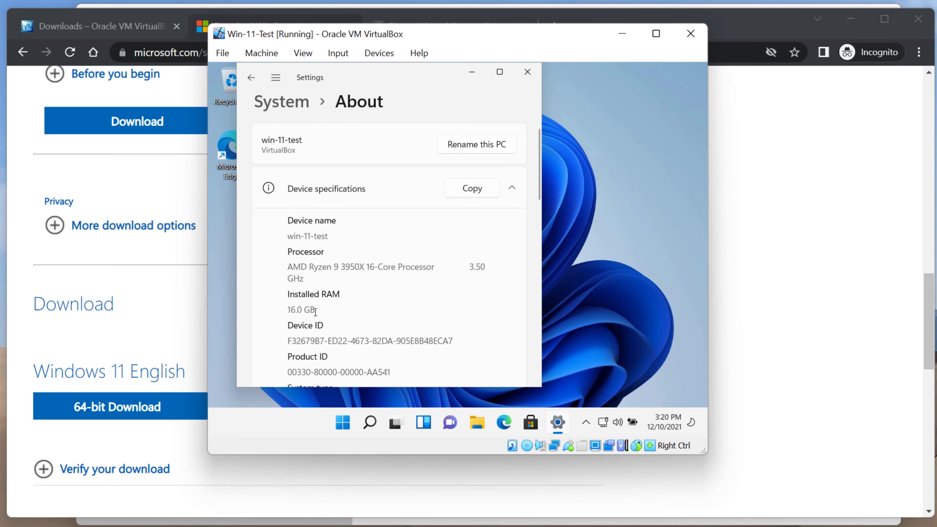
drag(315, 312, 287, 312)
click(477, 423)
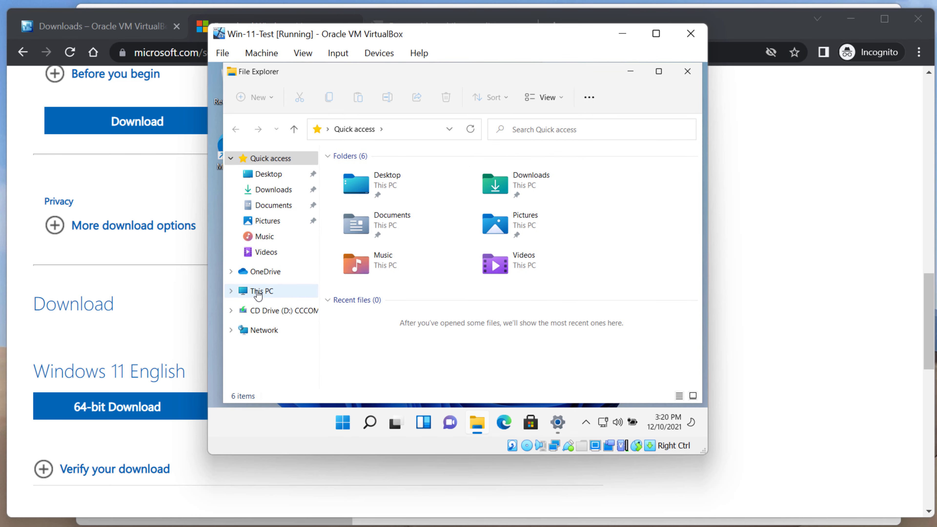
click(257, 293)
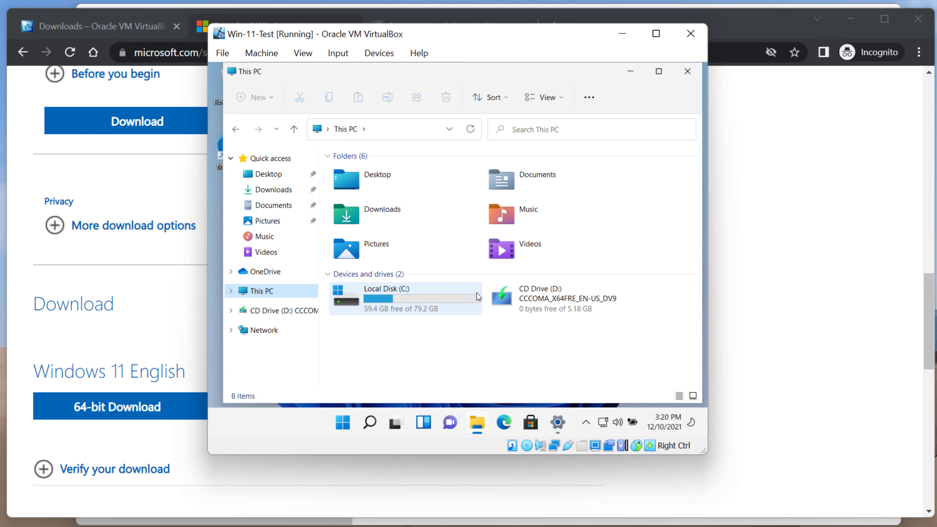
mouse_move(475, 301)
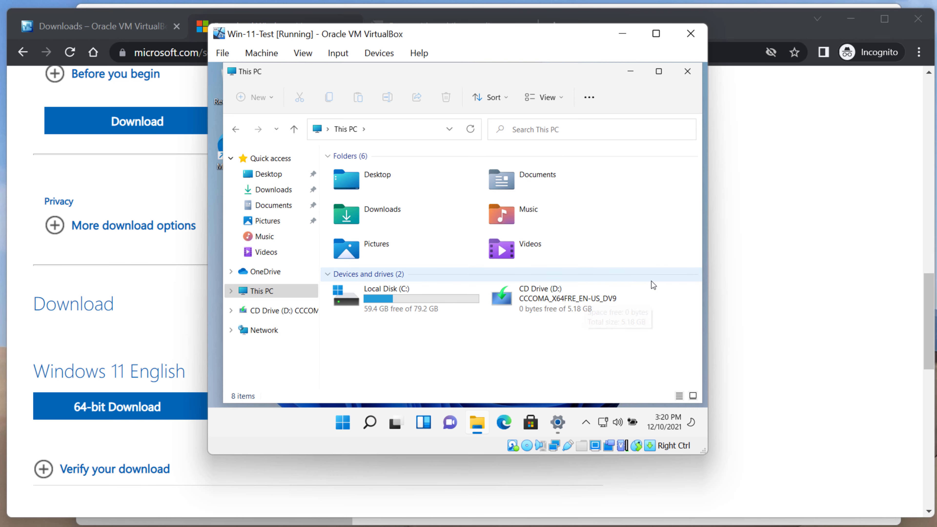
click(685, 73)
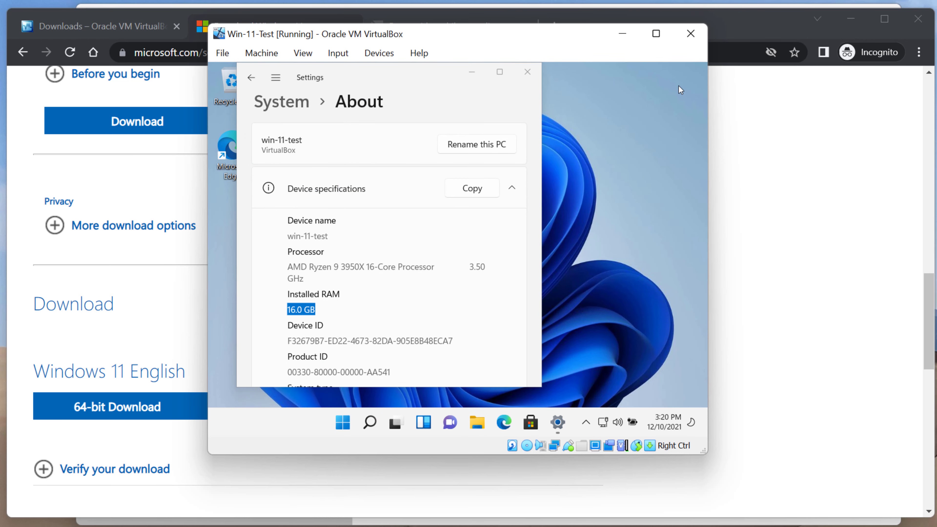
Cancel closing the VM, then show the host Task Manager's memory view (30.5/63.9 GB) over it
click(694, 40)
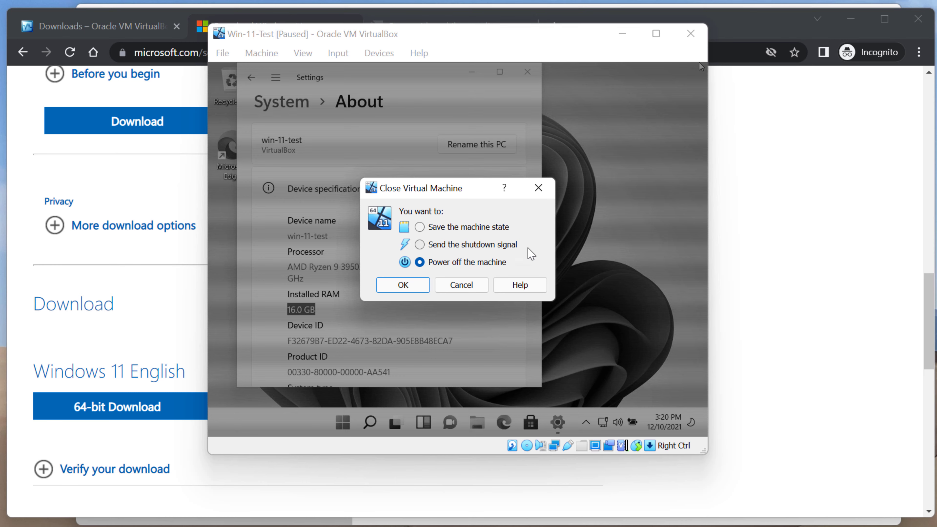
click(475, 290)
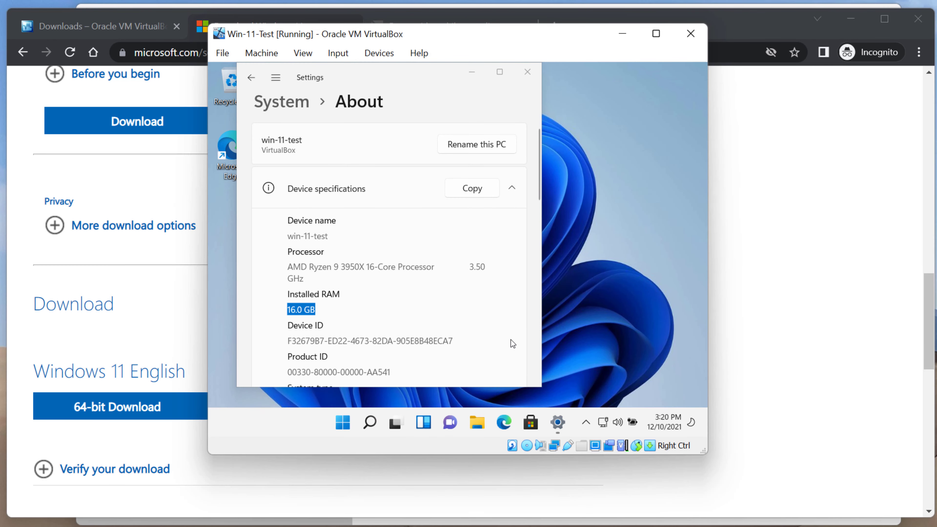
key(ctrl+shift+Escape)
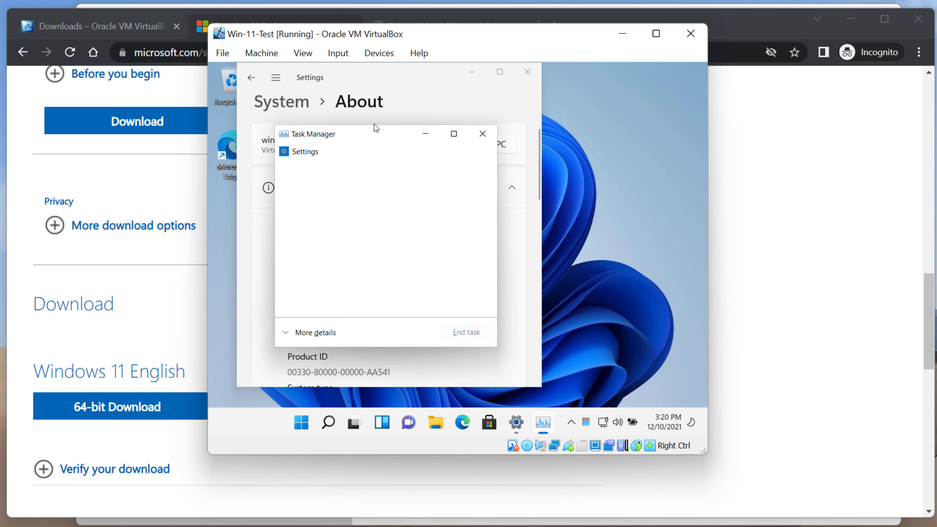
drag(374, 141, 425, 149)
key(super+s)
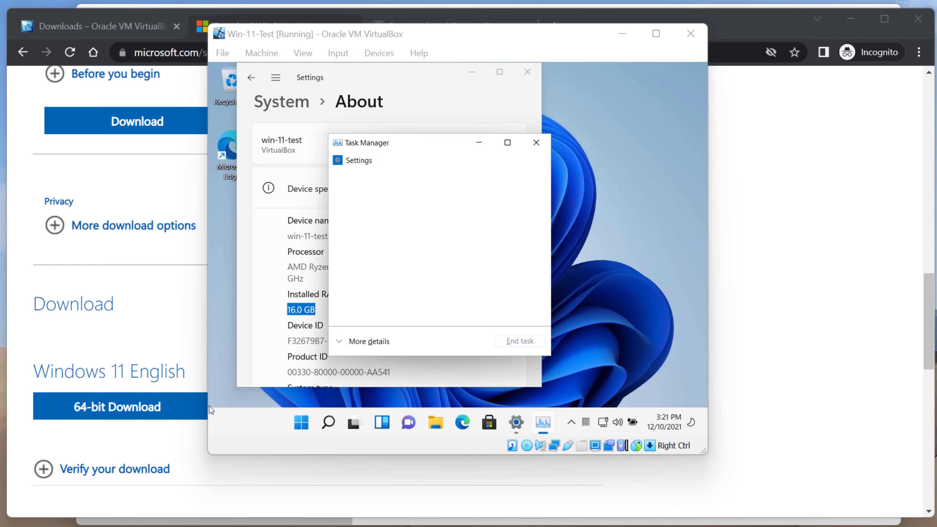
drag(0, 142, 587, 53)
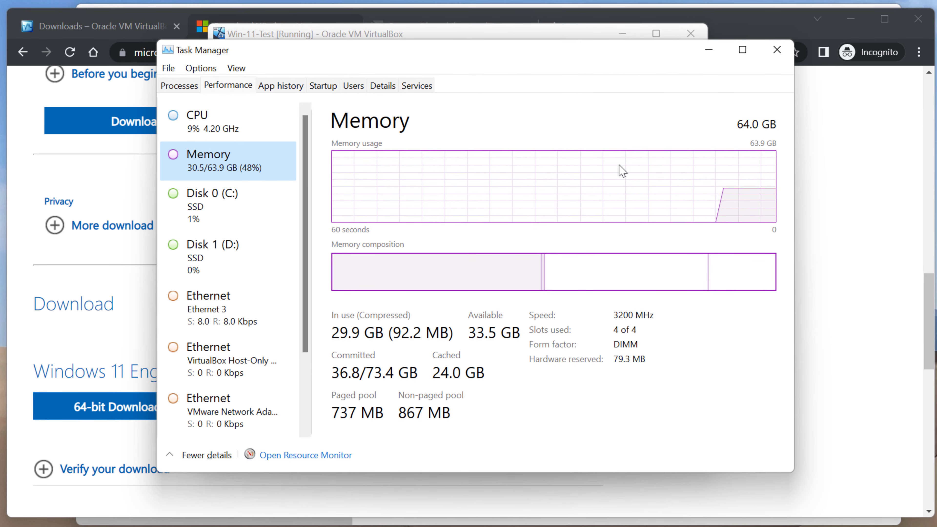
Power off the Win-11-Test VM from its close dialog, then confirm Task Manager memory drops to 14.0/63.9 GB (22%)
drag(562, 64, 452, 355)
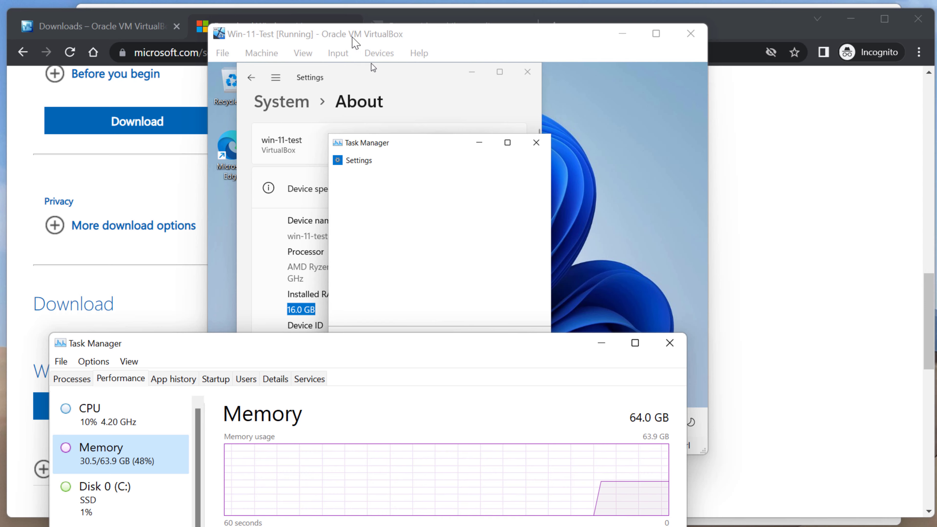
click(363, 37)
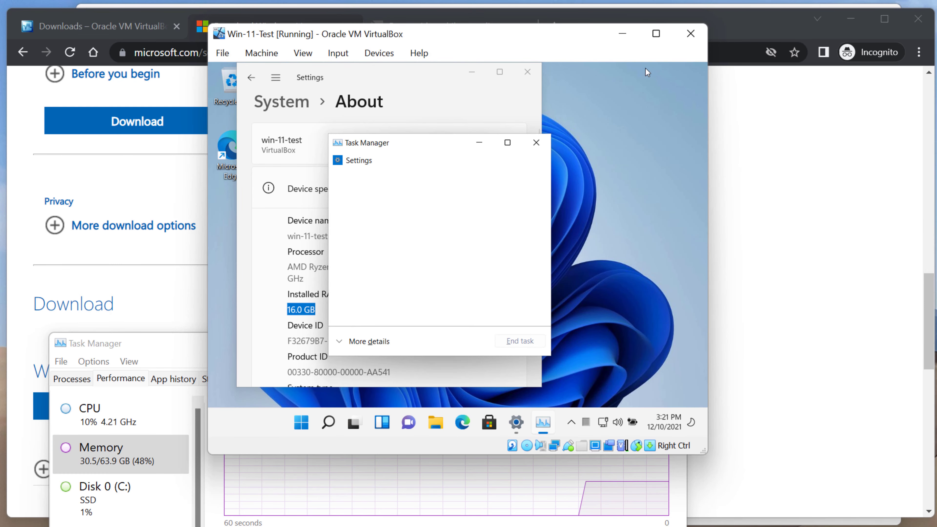
click(689, 39)
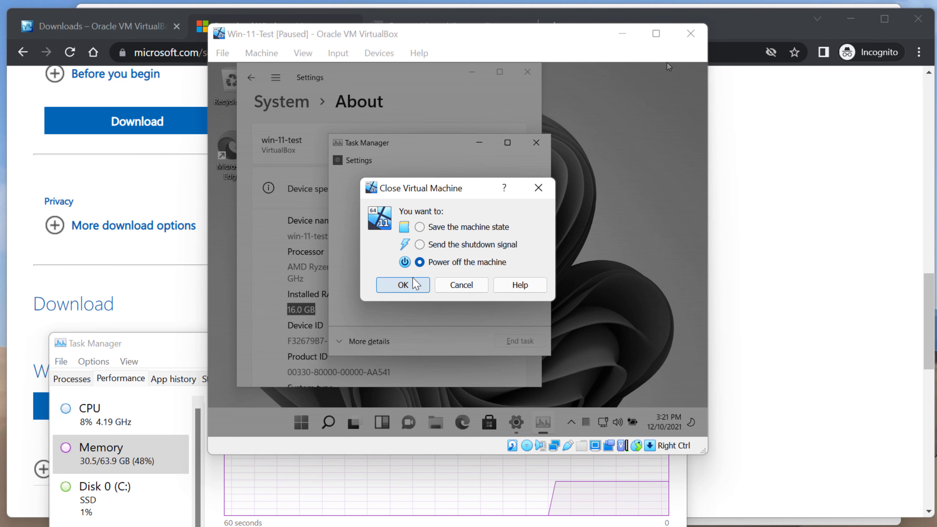
click(414, 284)
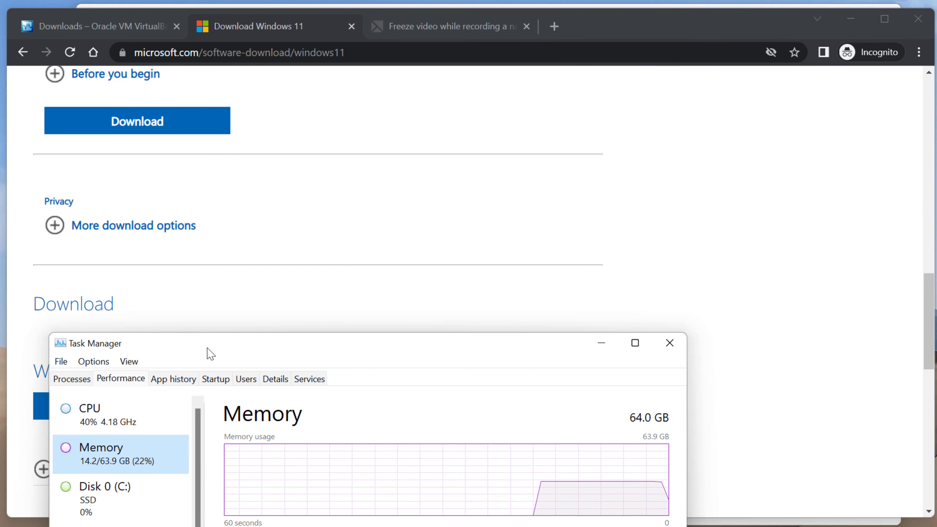
drag(205, 353, 261, 68)
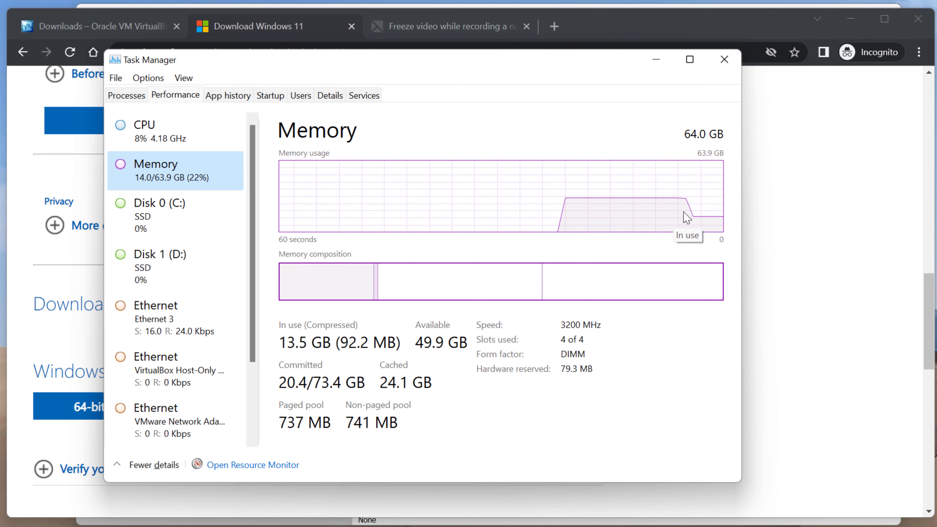